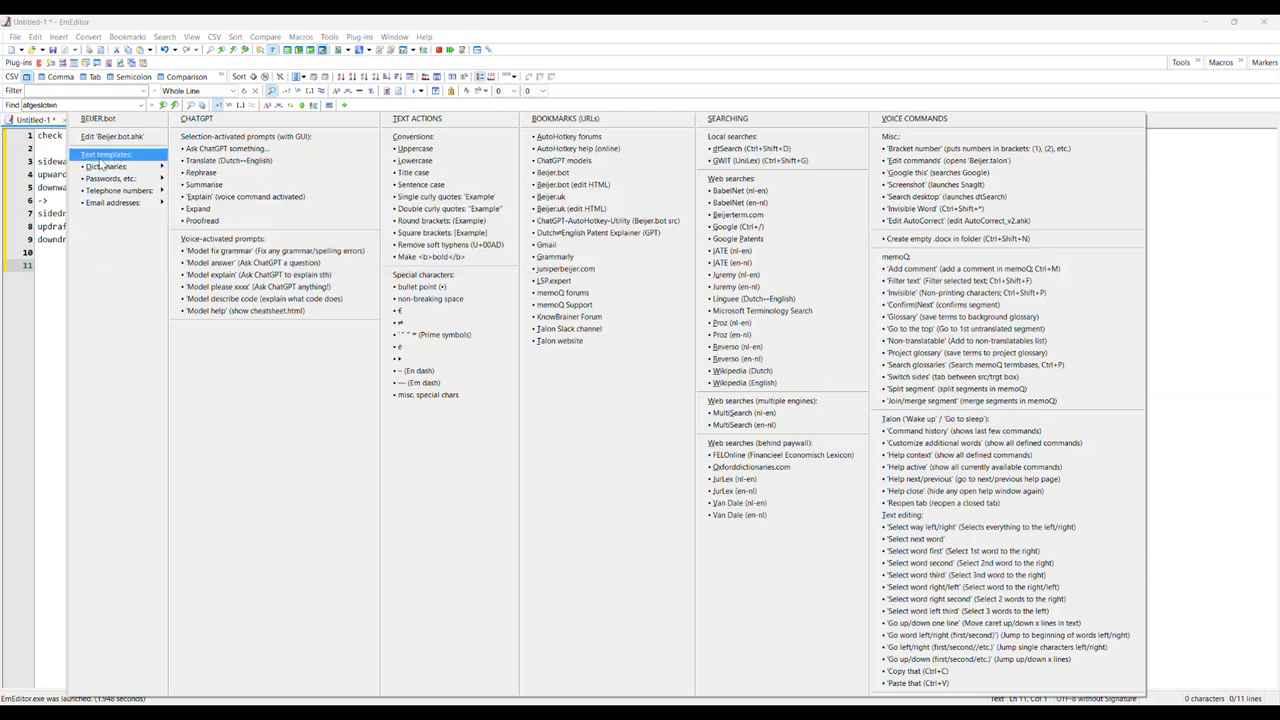
Browse the Dictionaries and Telephone numbers submenus, then dismiss the Beijer.bot menu without choosing anything.
mouse_move(116, 170)
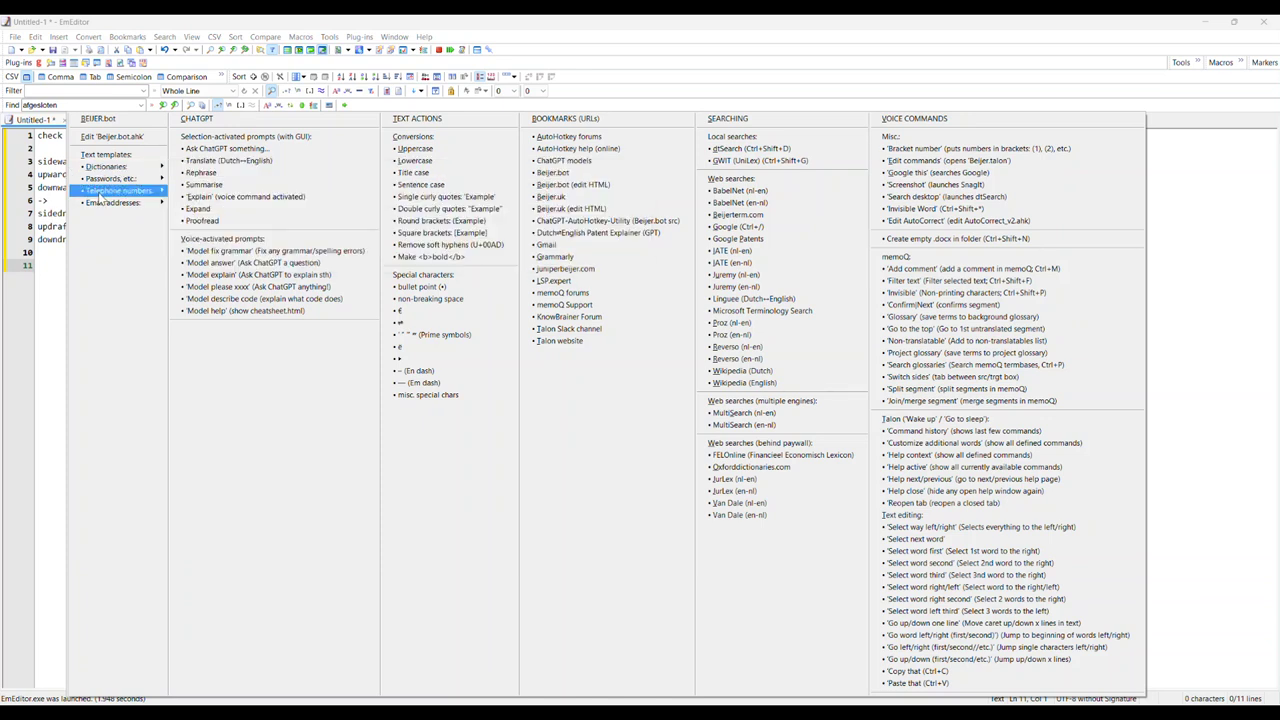
mouse_move(100, 197)
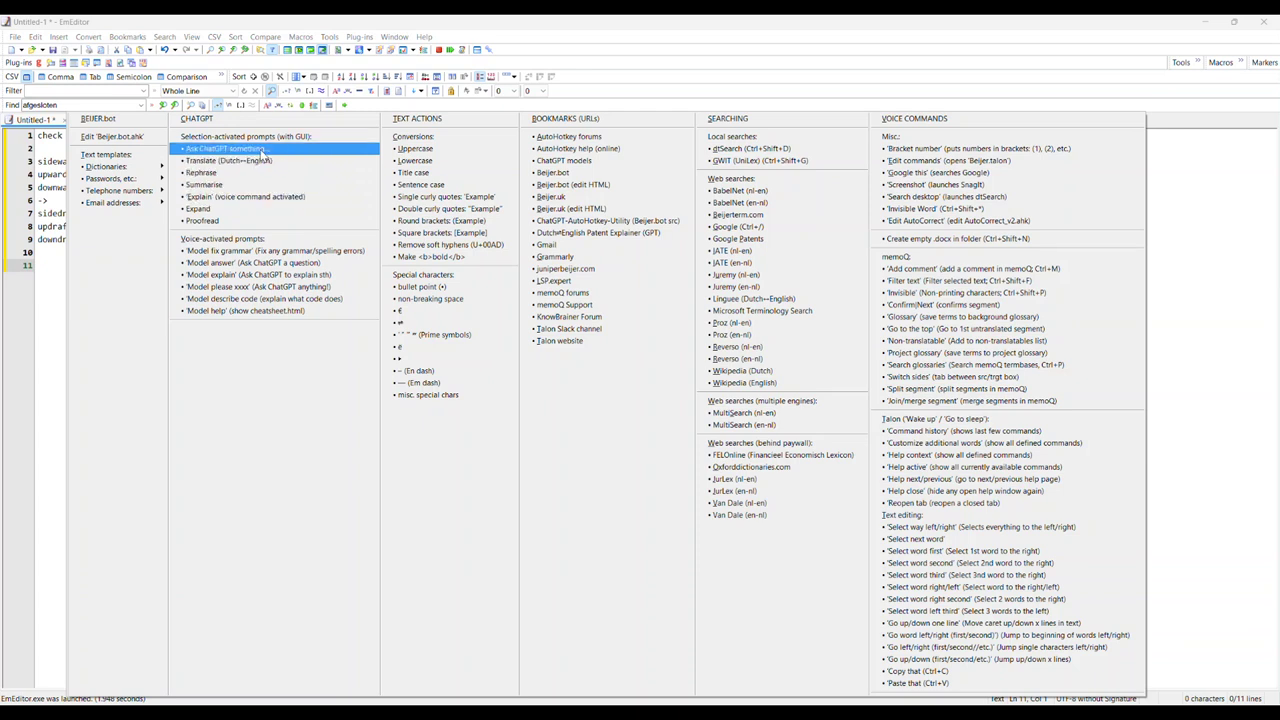
left_click(59, 272)
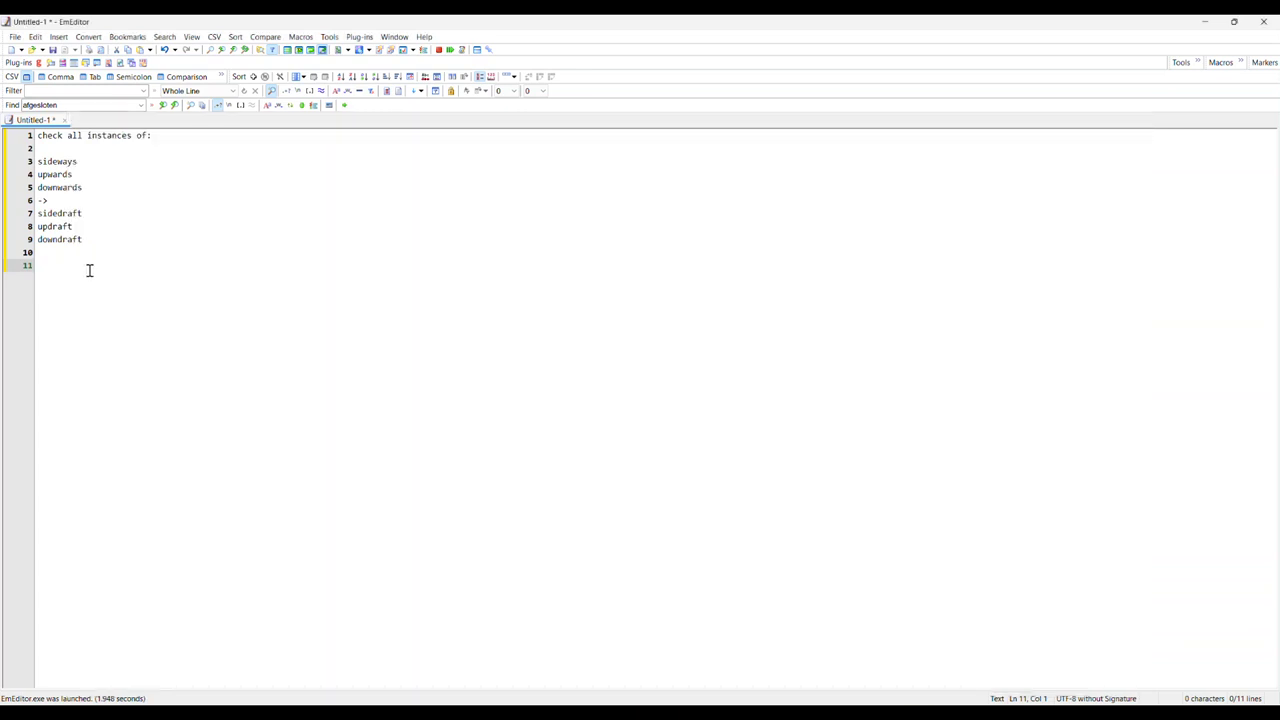
Ask ChatGPT 'what is 4 x 4?' from line 11 via Beijer.bot and dismiss its answer, 16.
type("what is 4 + 4?")
key("shift+Home")
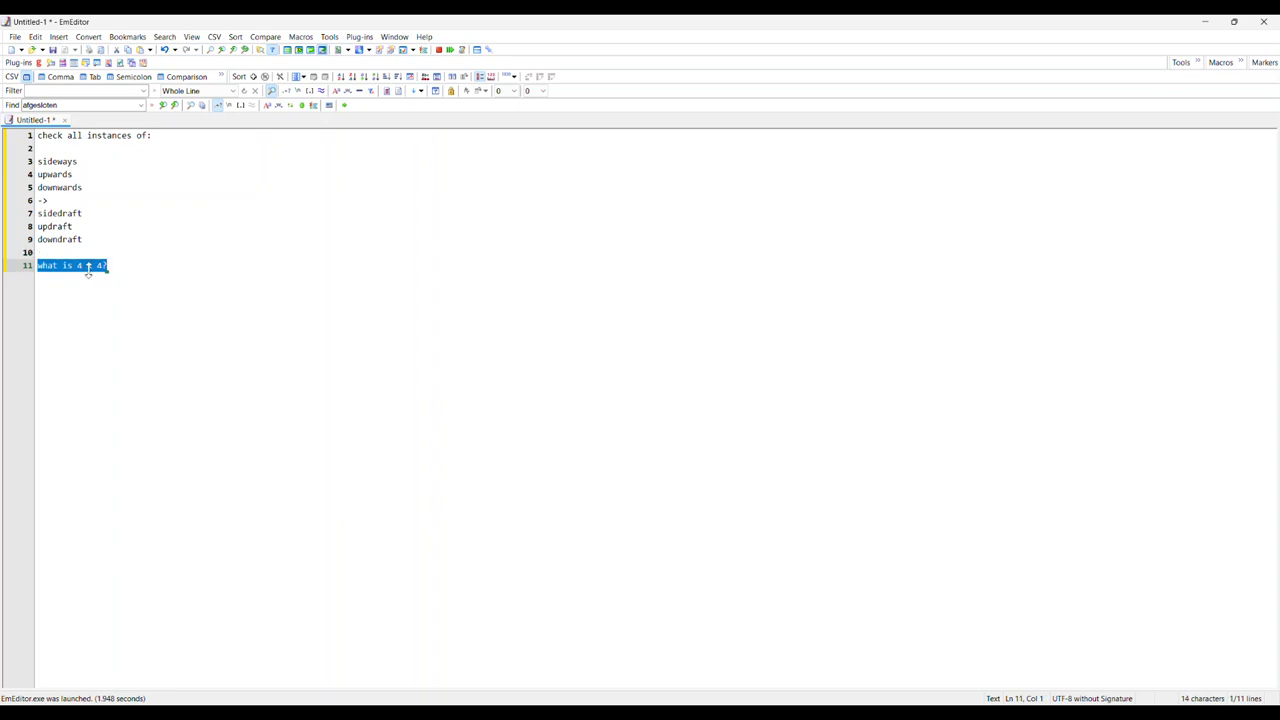
key("ctrl+alt+b")
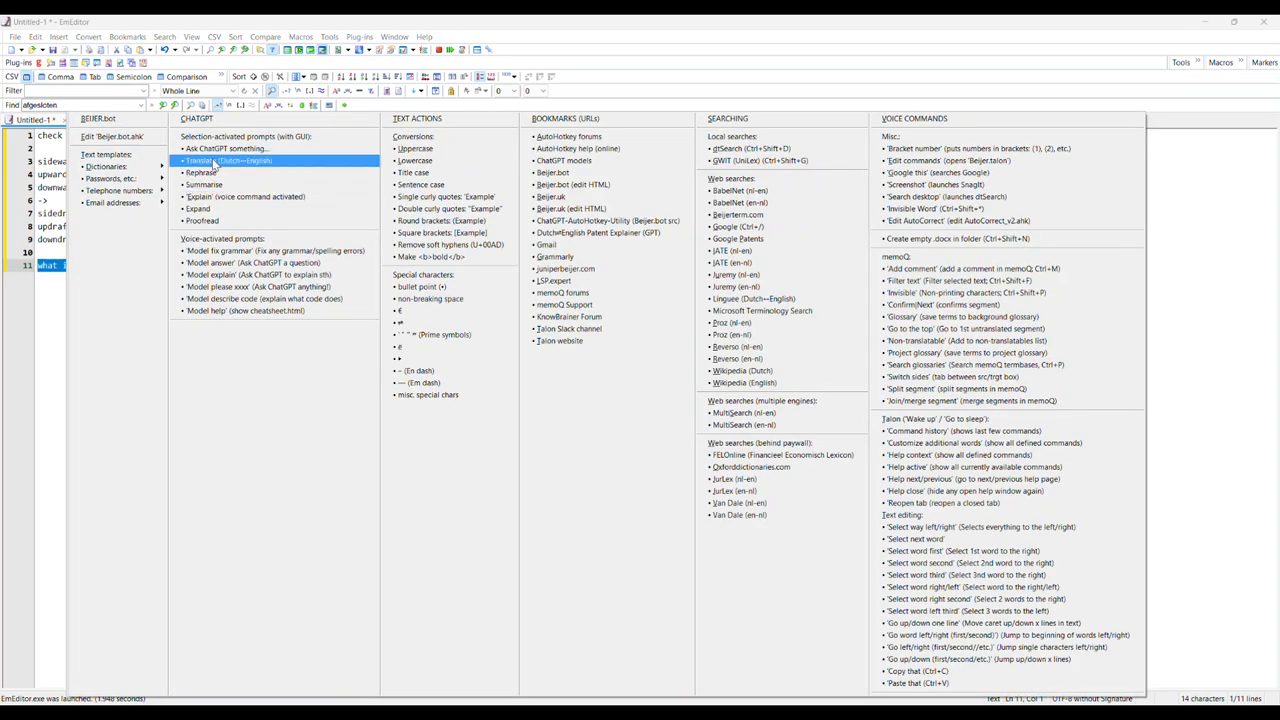
left_click(227, 150)
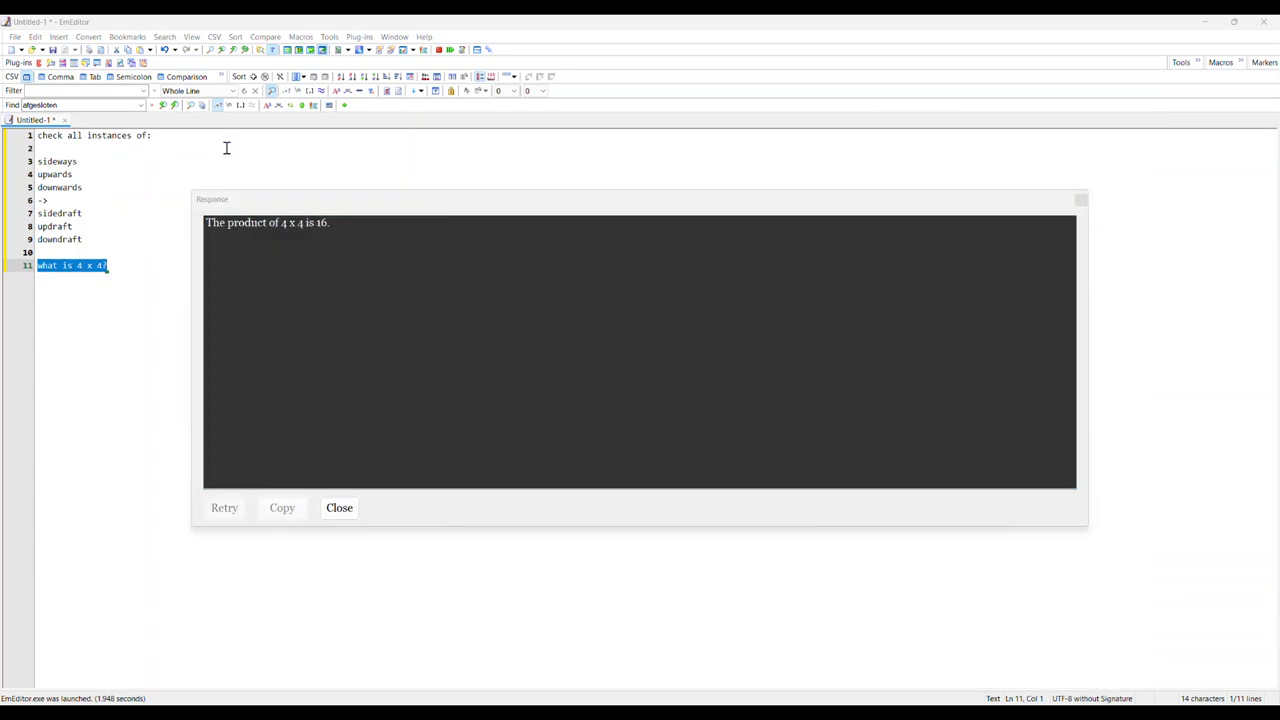
left_click(340, 510)
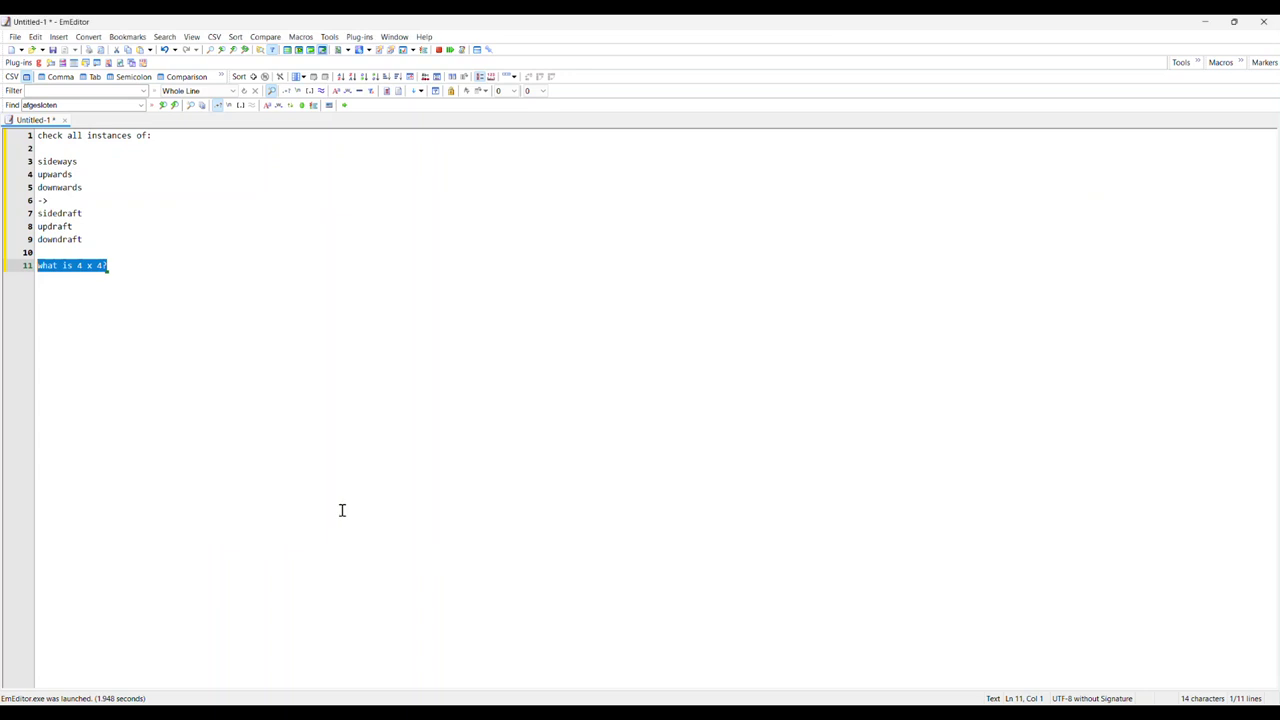
Write 'Dit is een trein.' on line 14 and view ChatGPT's ten English translations of it.
left_click(160, 279)
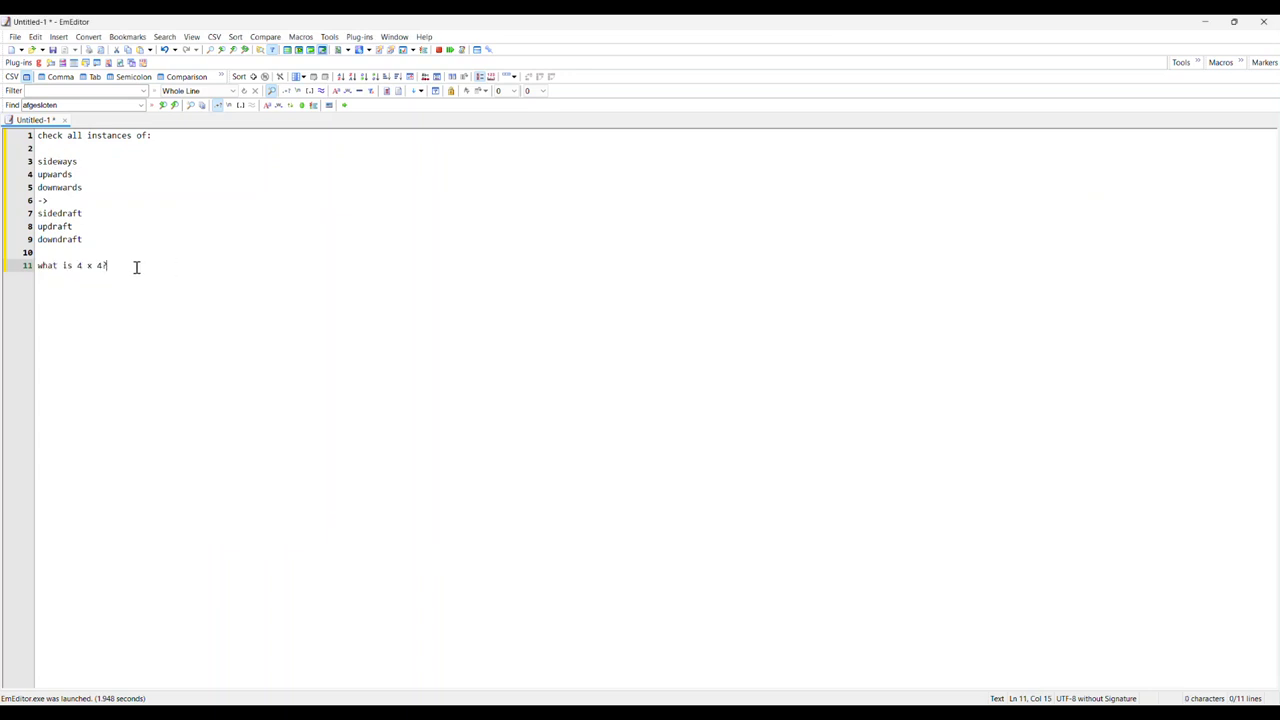
key("Return")
key("Return")
key("Return")
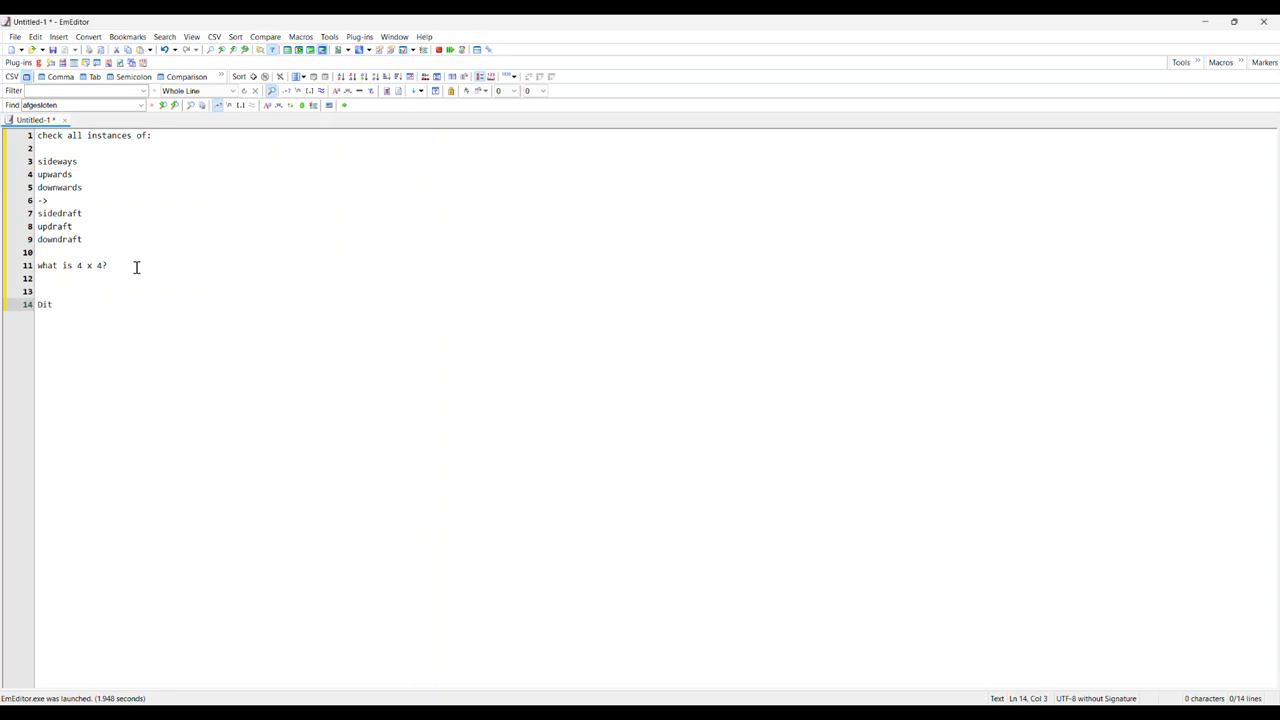
type("Dit is een trein.")
key("shift+Up")
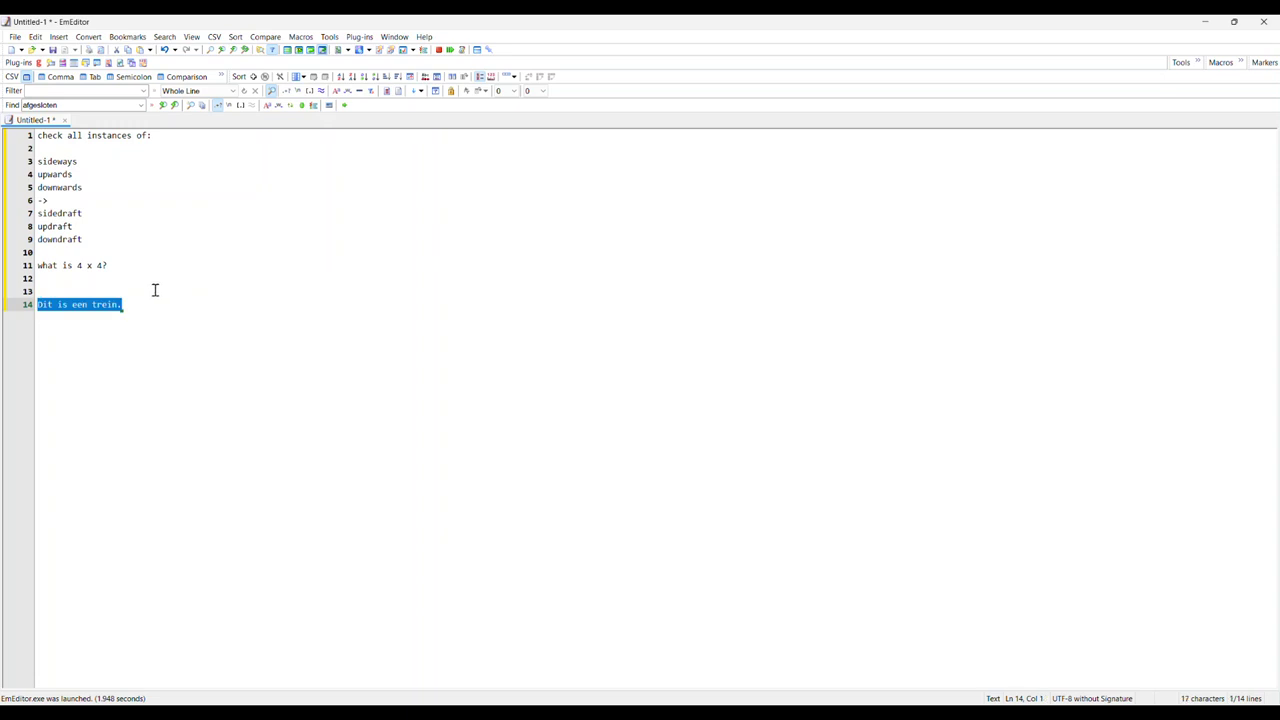
left_click_drag(150, 300, 29, 311)
key("ctrl+alt+b")
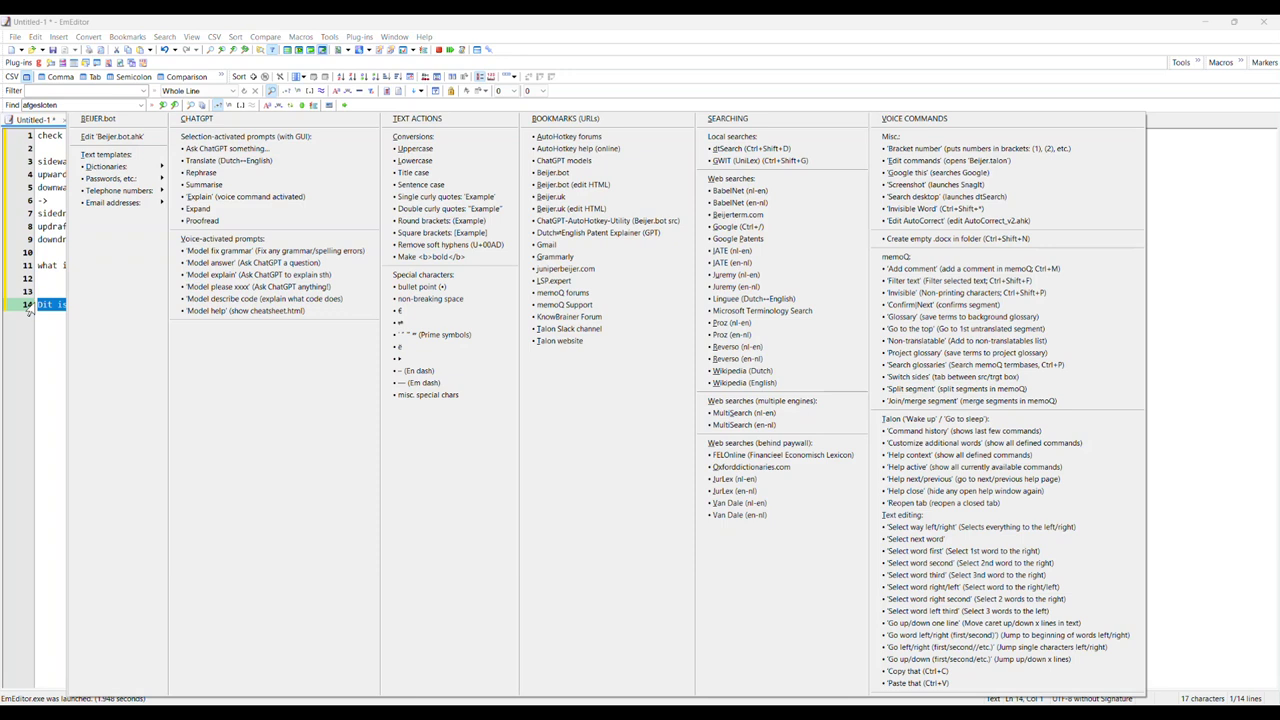
left_click(249, 160)
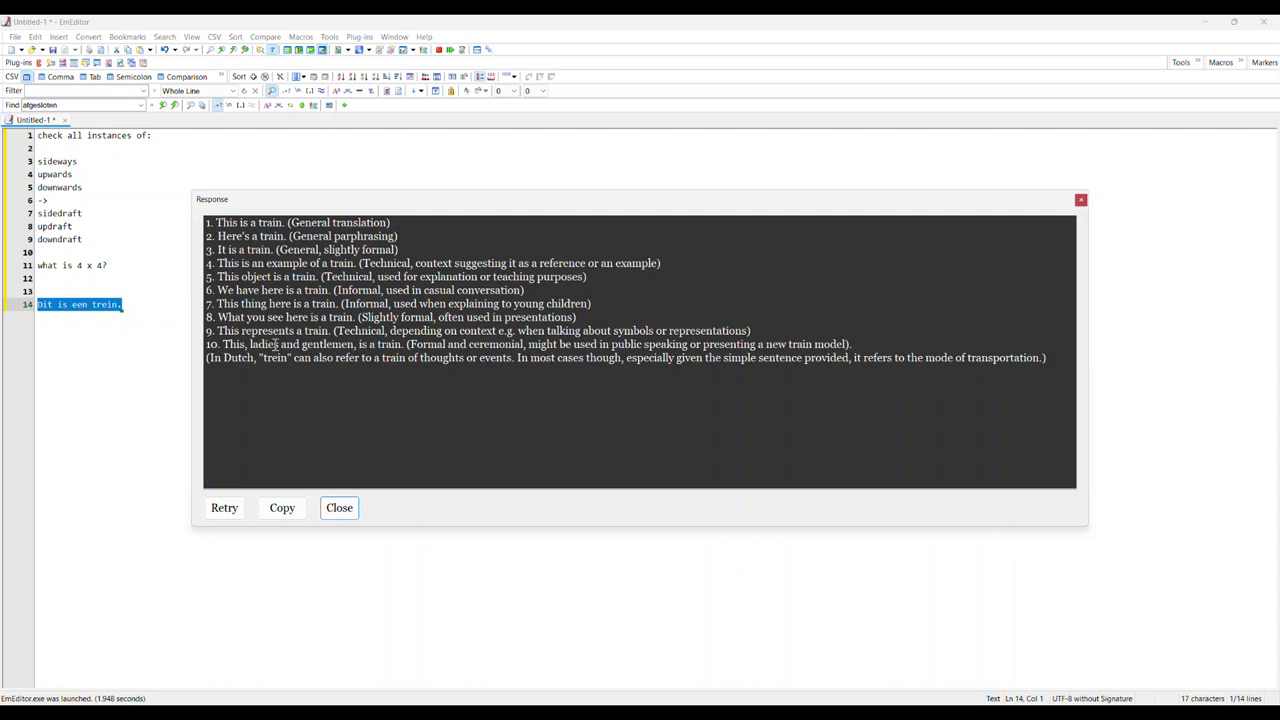
left_click(145, 363)
Open the Beijer.bot.ahk script in Visual Studio Code from the Beijer.bot menu.
key("ctrl+F1")
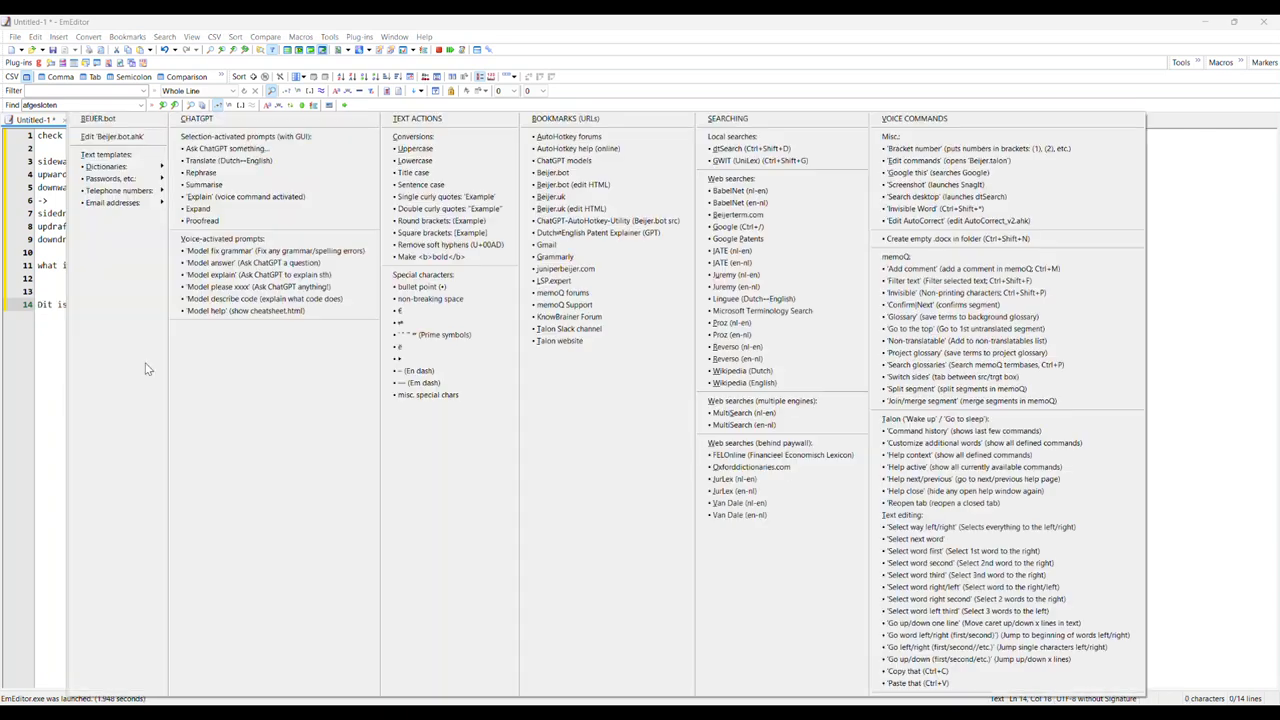
left_click(103, 140)
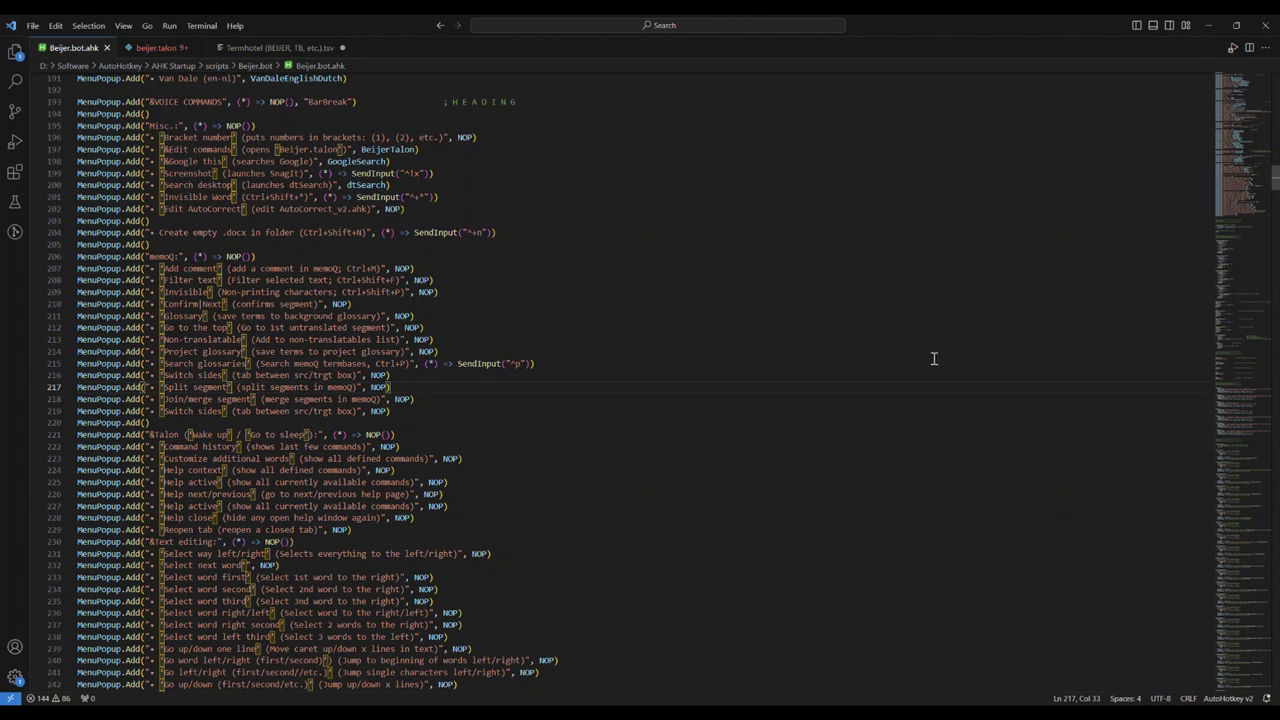
scroll(644, 400, "up", 20)
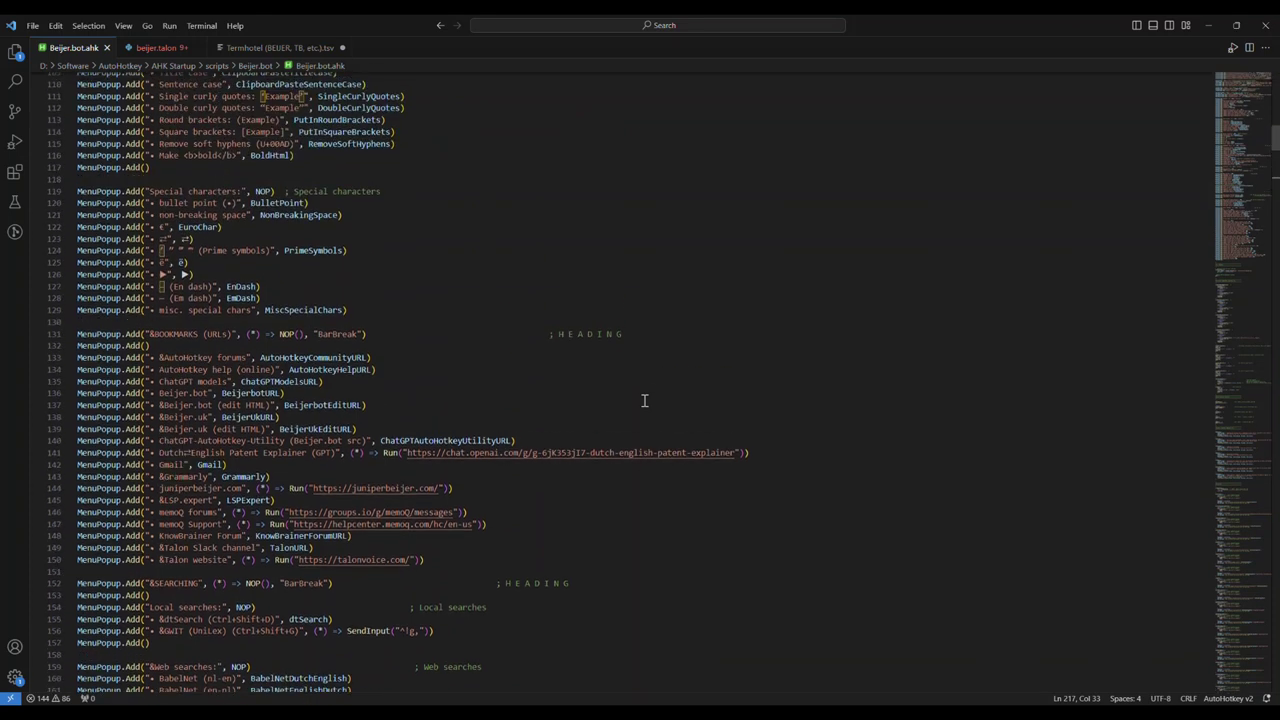
scroll(644, 400, "up", 7)
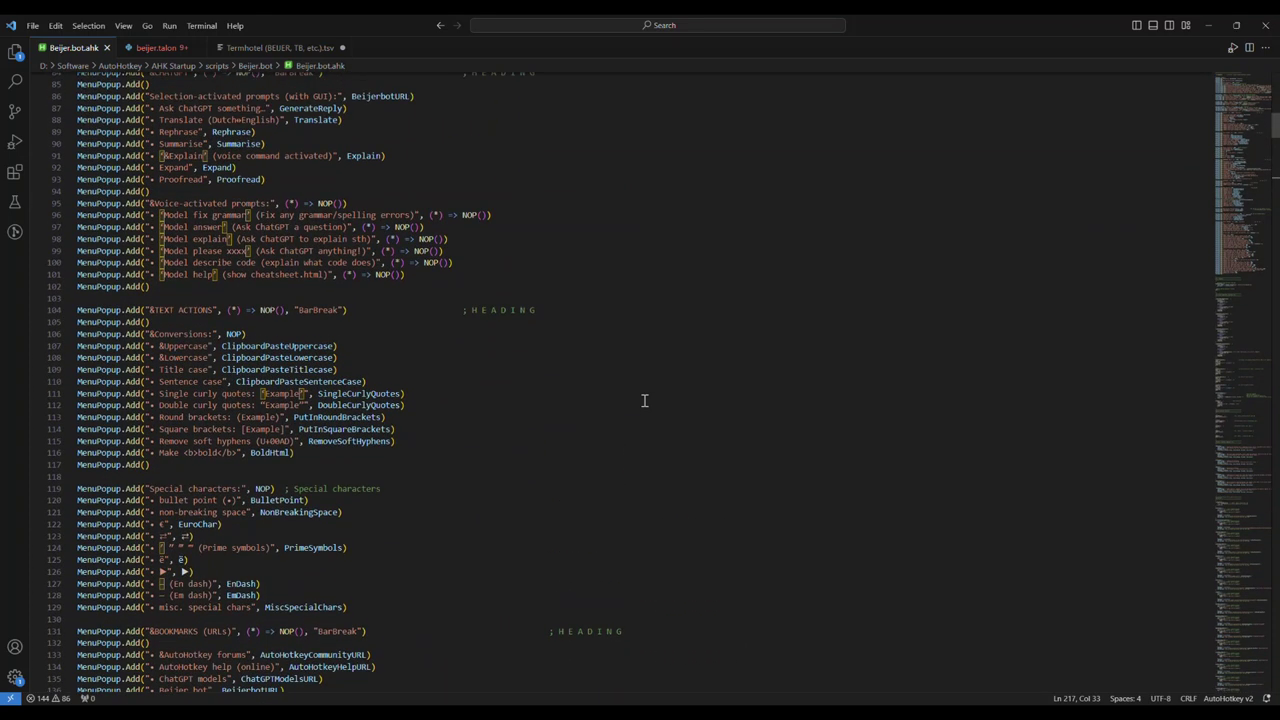
scroll(644, 400, "up", 3)
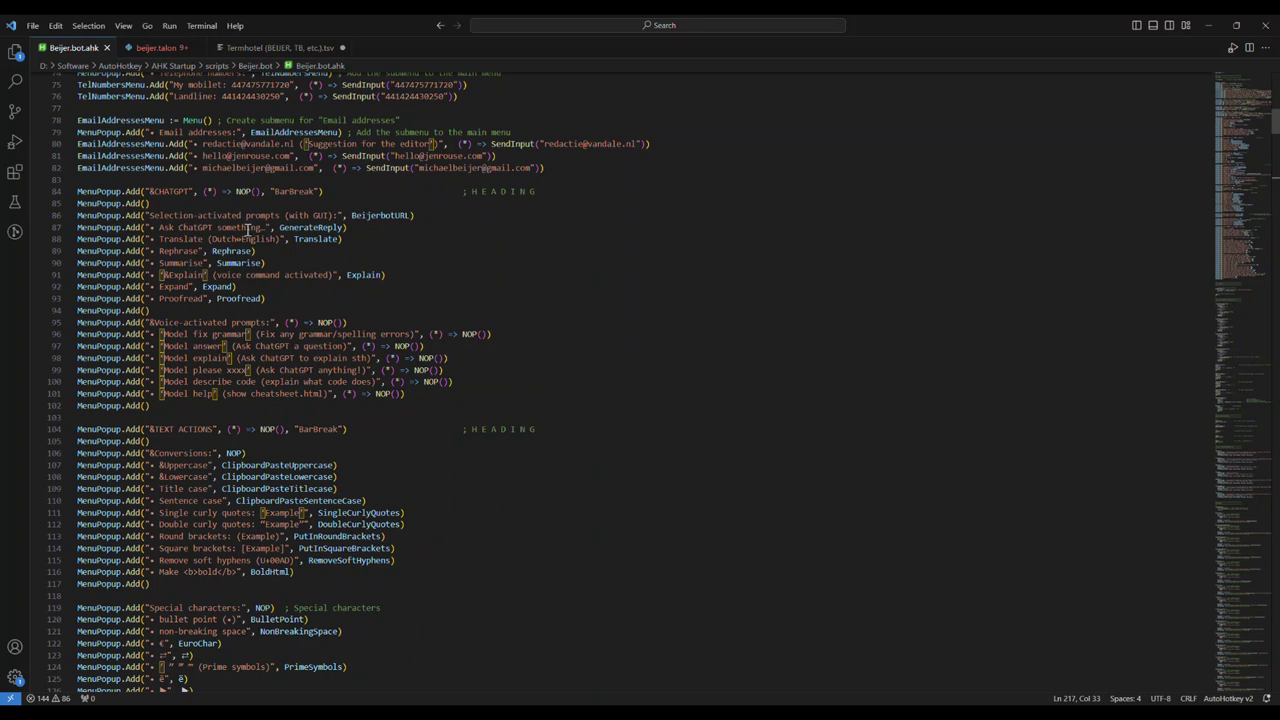
Search the script for 'Translate' until the Translate() function and its gpt-4 prompt appear.
double_click(315, 240)
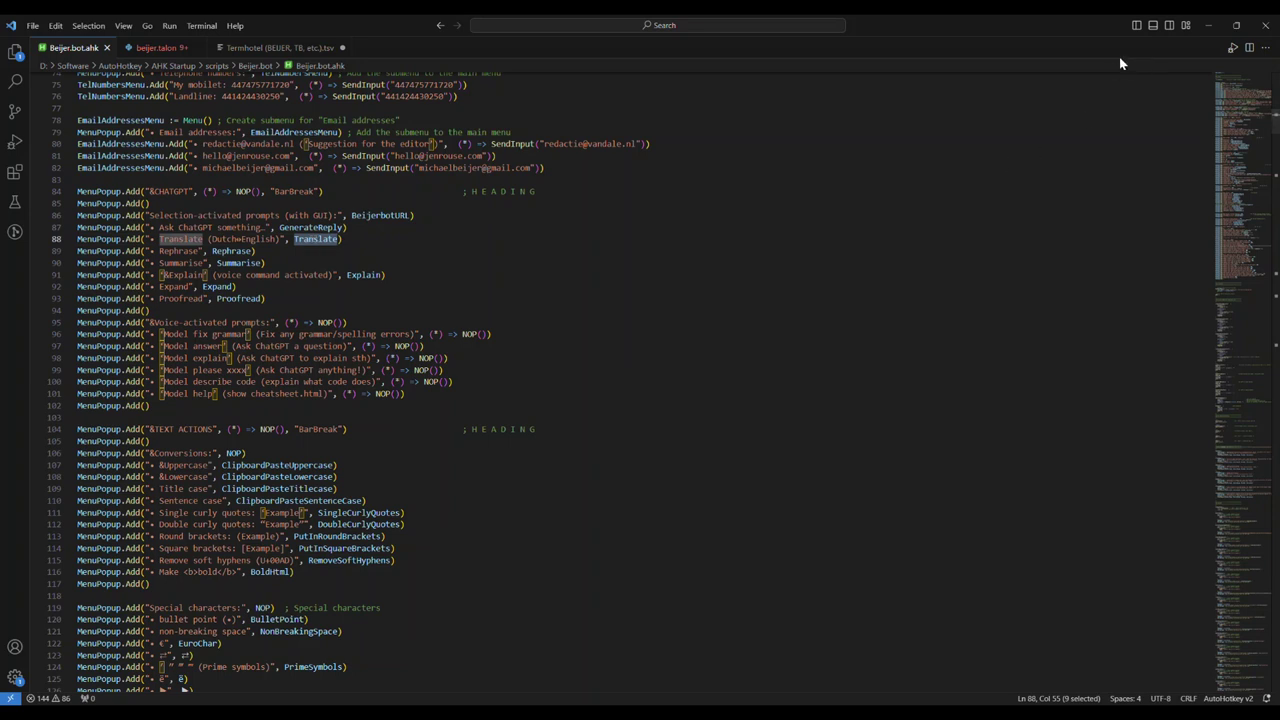
left_click(937, 109)
key("ctrl+f")
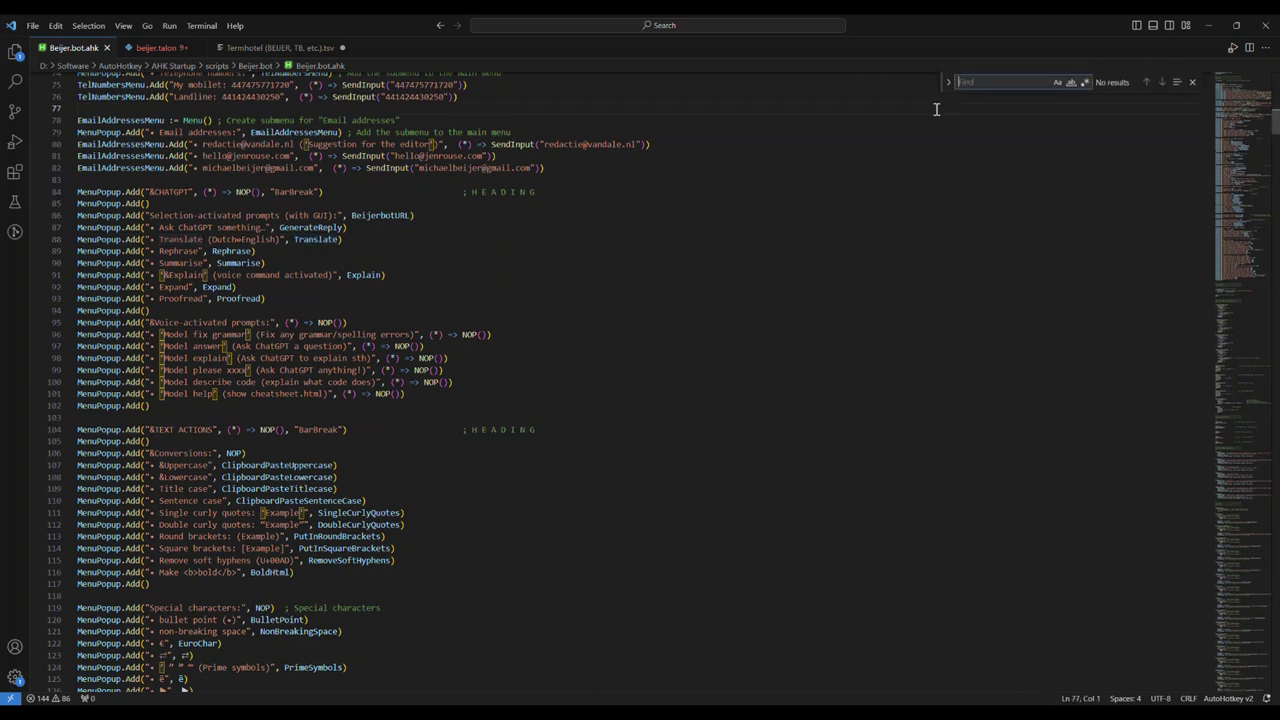
left_click(1161, 84)
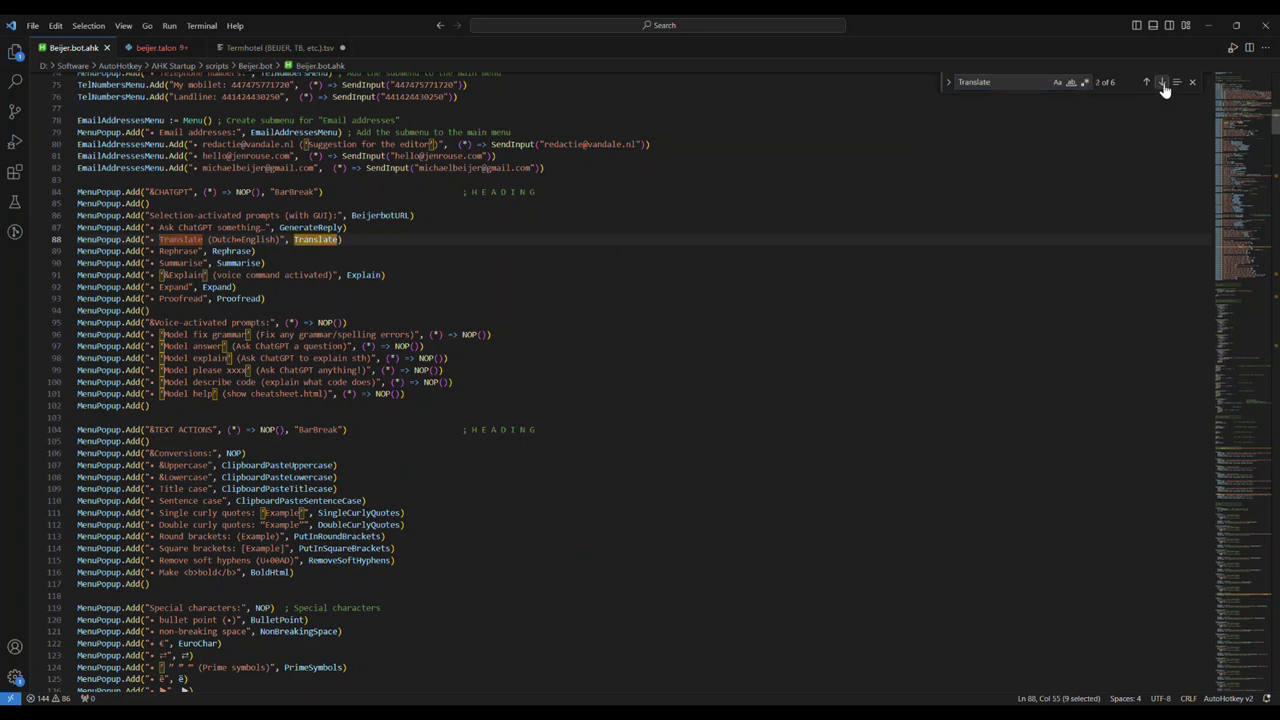
left_click(1162, 84)
left_click(1162, 85)
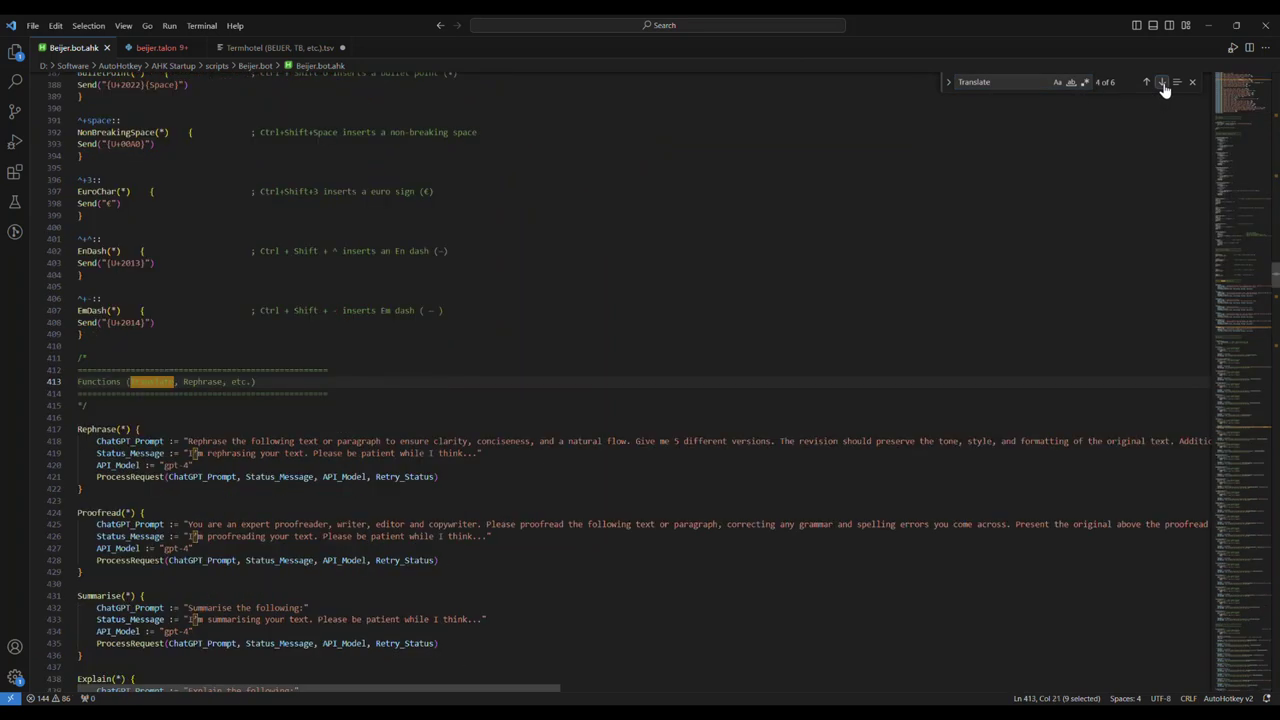
scroll(399, 421, "down", 2)
scroll(229, 405, "down", 3)
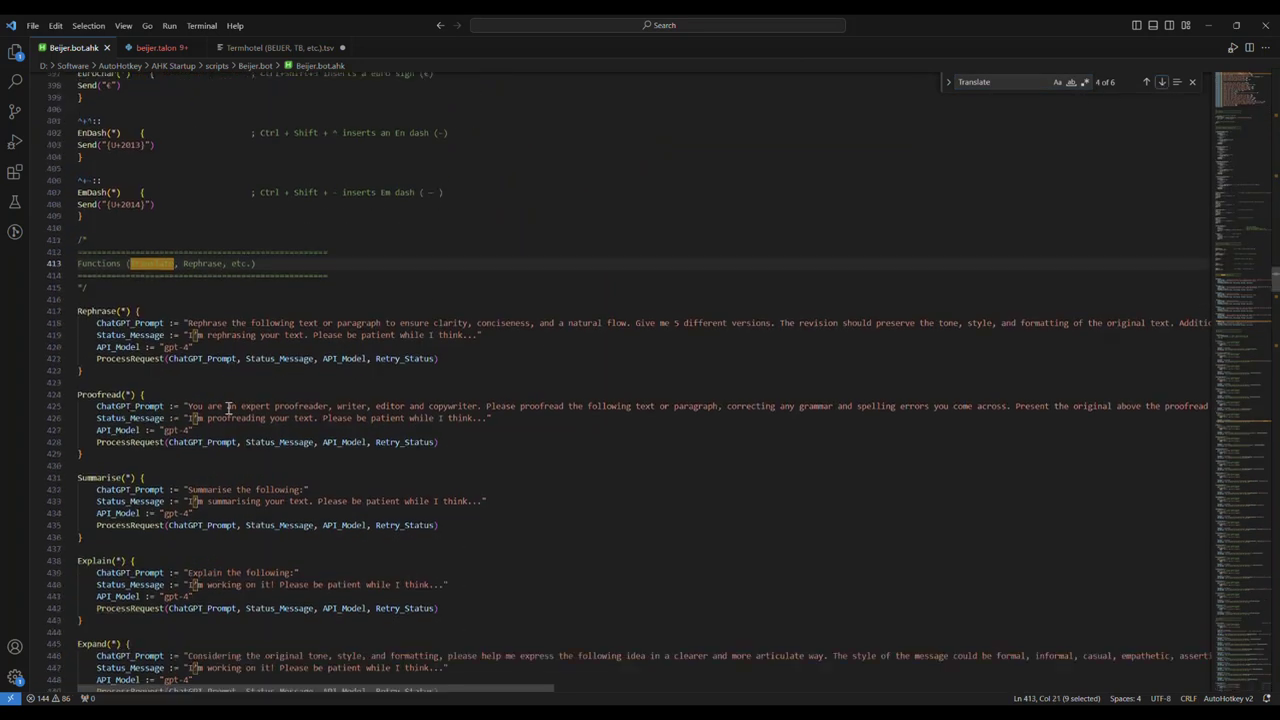
scroll(229, 408, "down", 7)
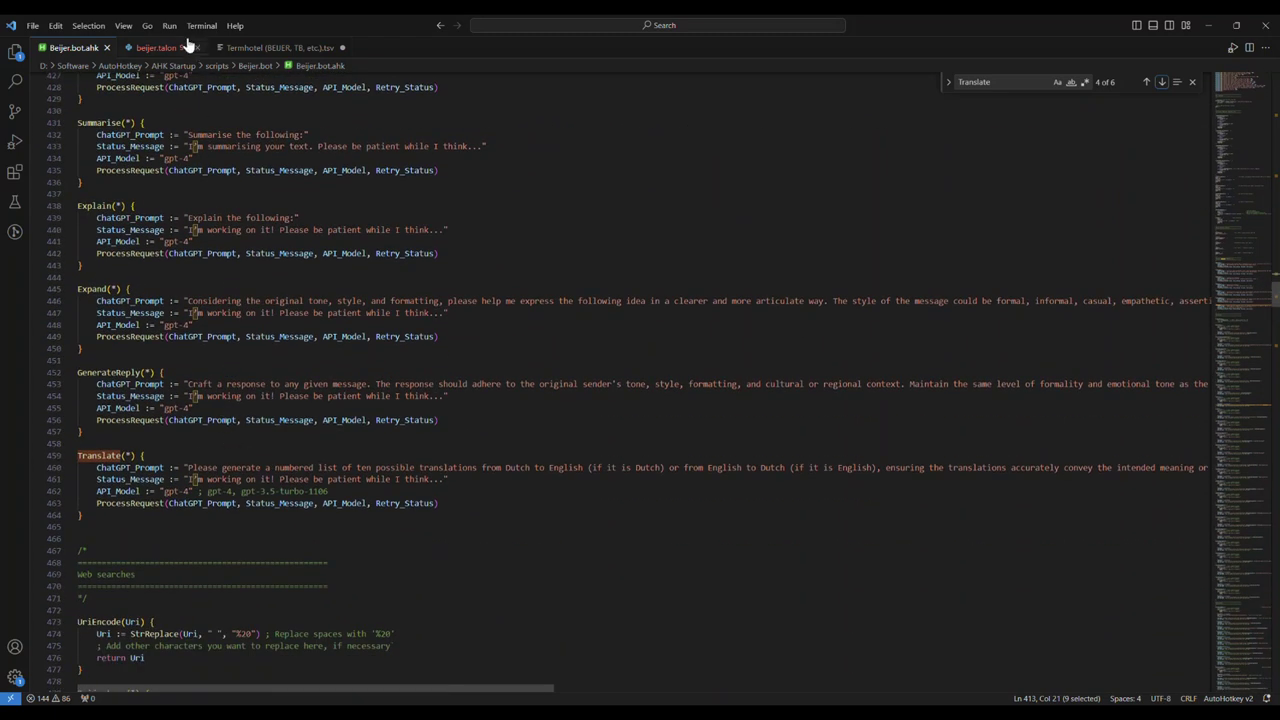
Turn on Word Wrap, scroll through the script's functions, and show the Beijer.bot menu.
left_click(124, 30)
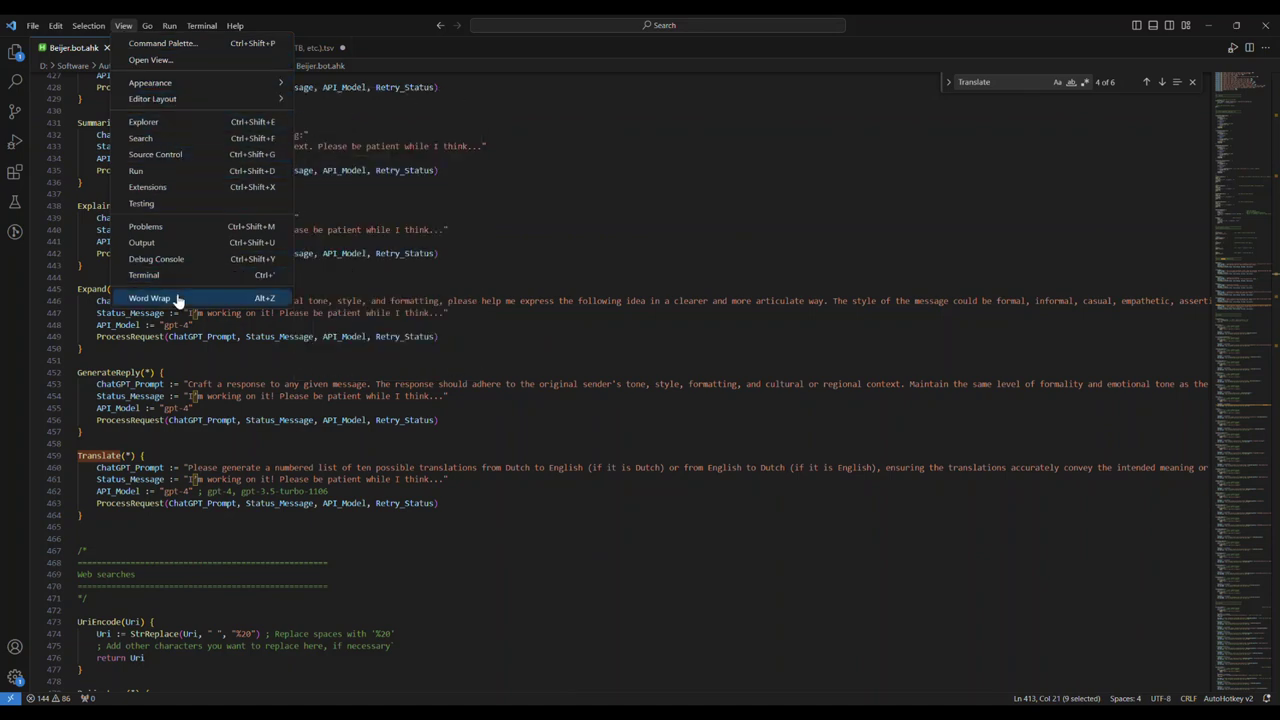
left_click(177, 298)
scroll(211, 491, "down", 1)
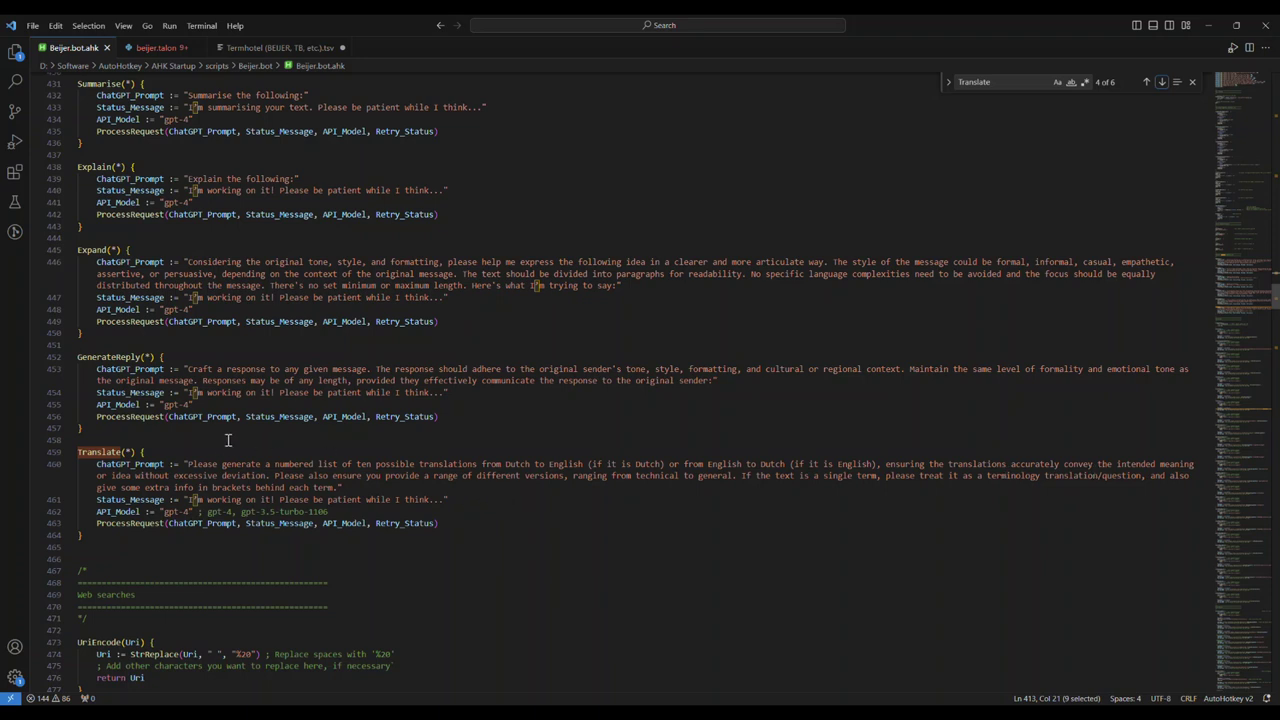
scroll(228, 438, "up", 1)
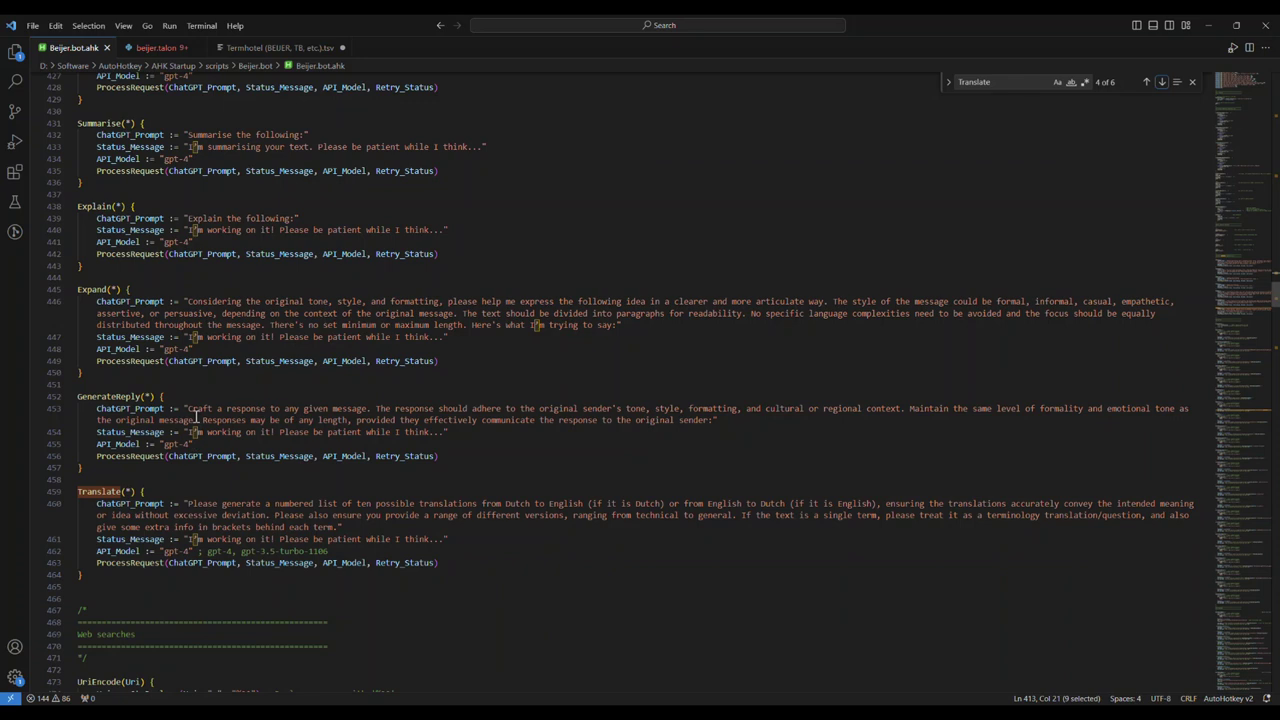
scroll(162, 340, "up", 2)
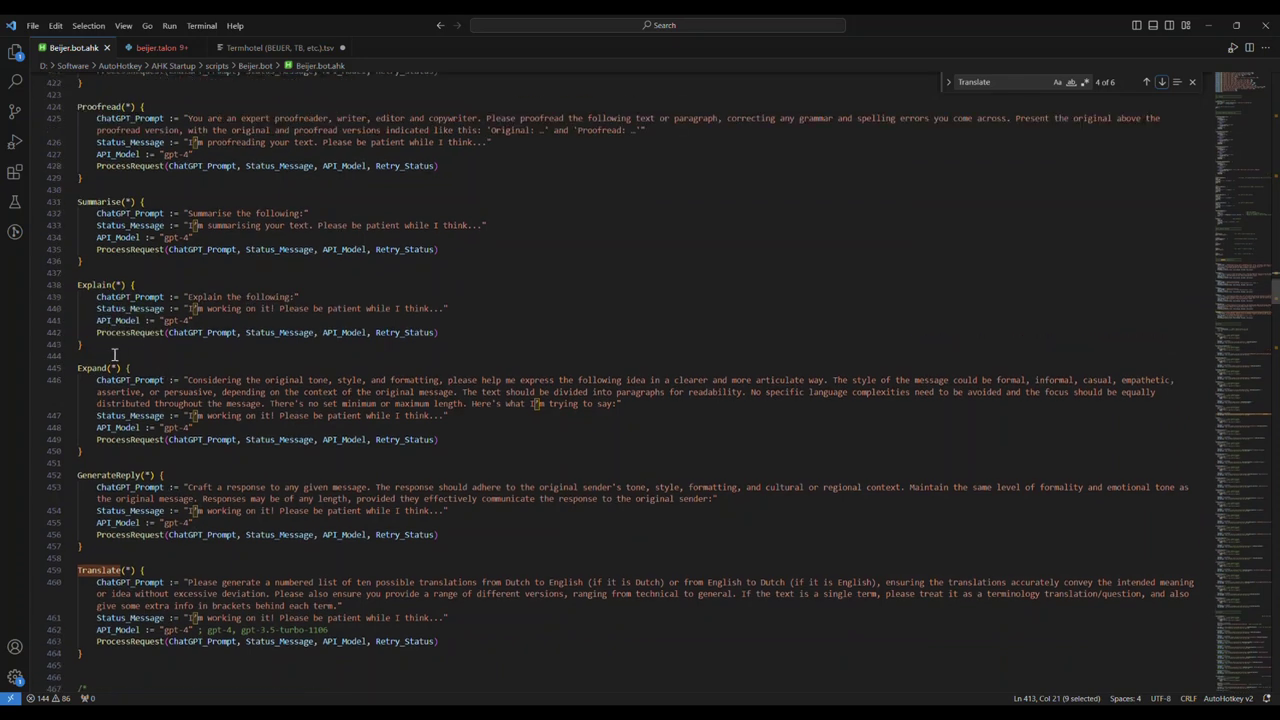
scroll(182, 343, "up", 3)
scroll(206, 296, "up", 2)
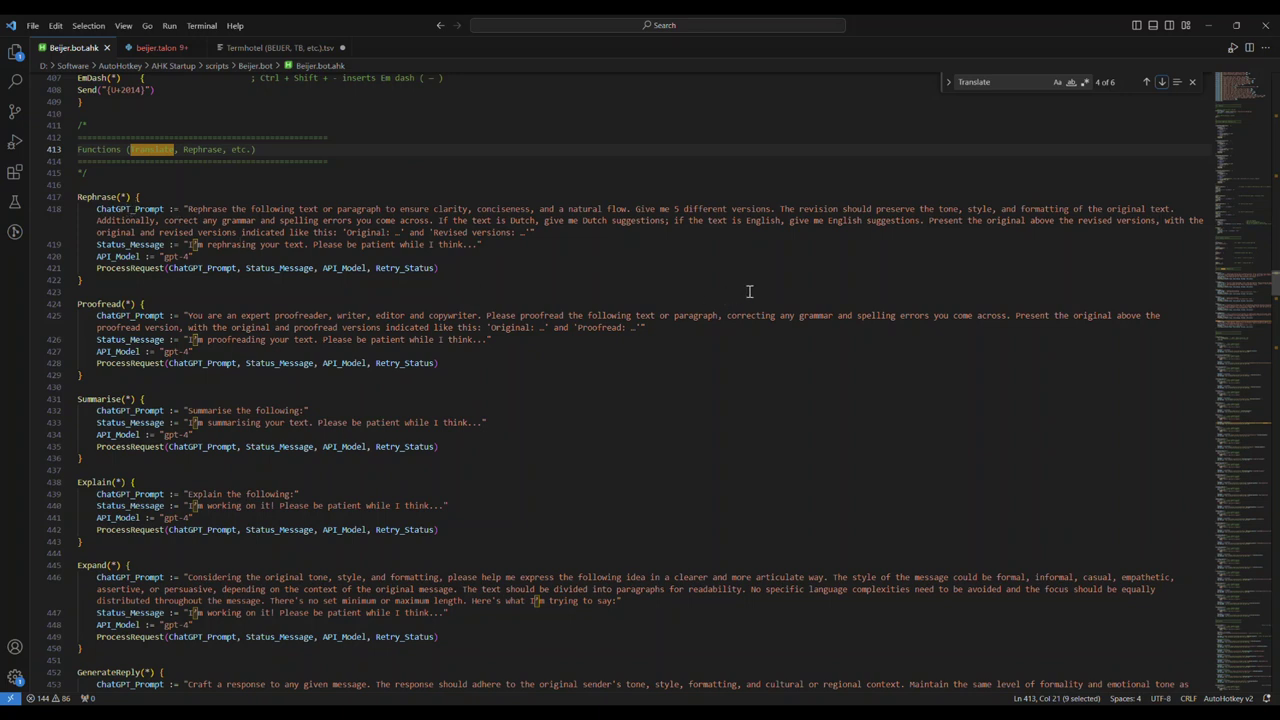
key("ctrl+alt+b")
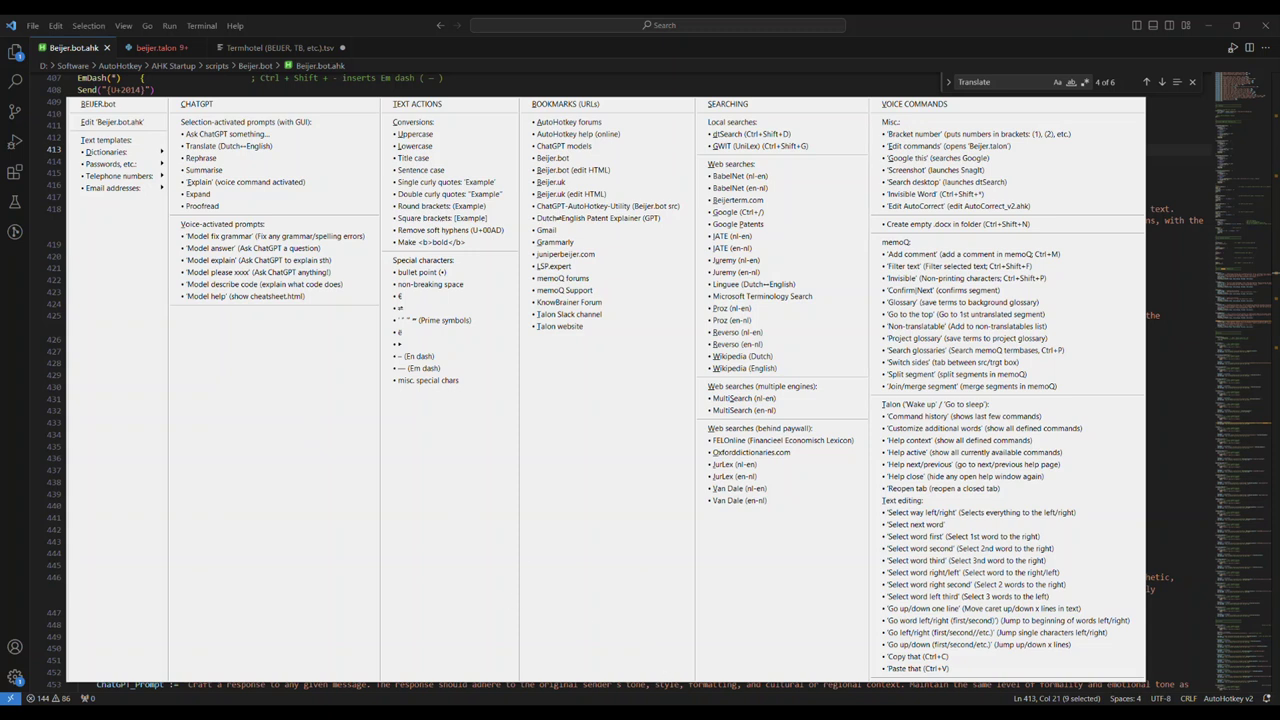
Replace 'I will put in an errors.' on line 17 with the corrected 'I will point out any errors.'.
key("alt+Tab")
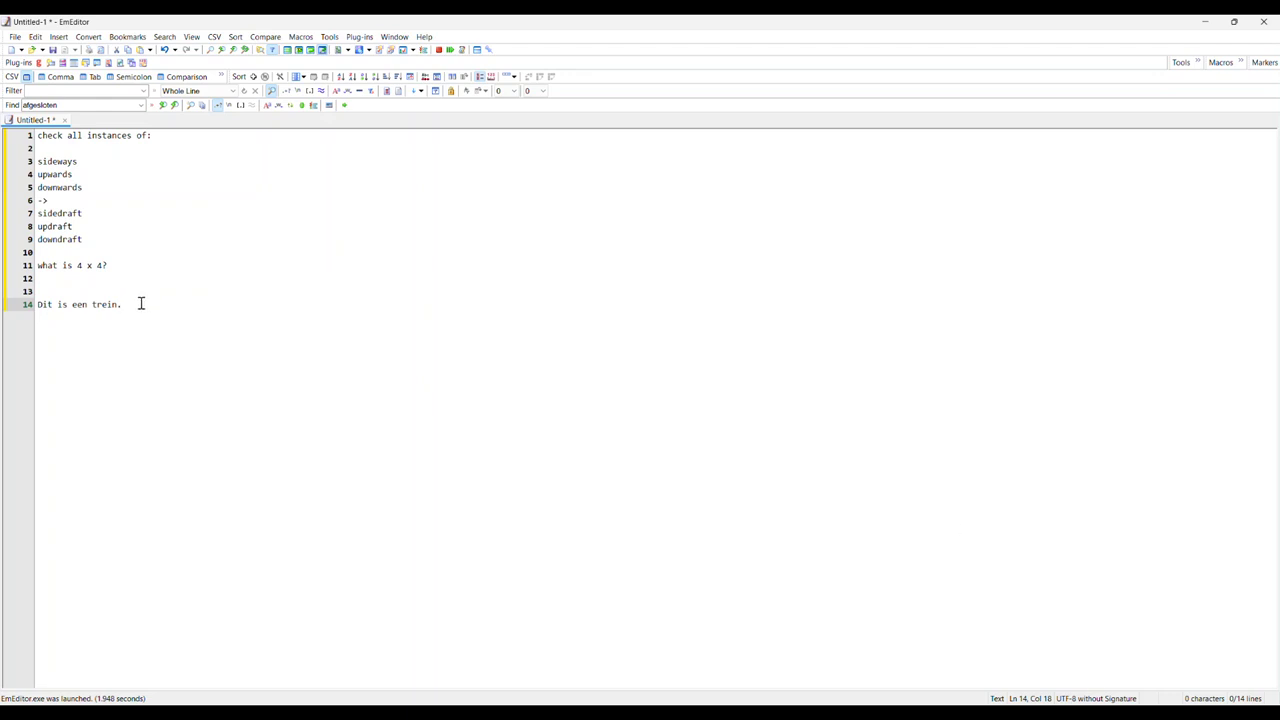
key("Return")
key("Return")
key("Return")
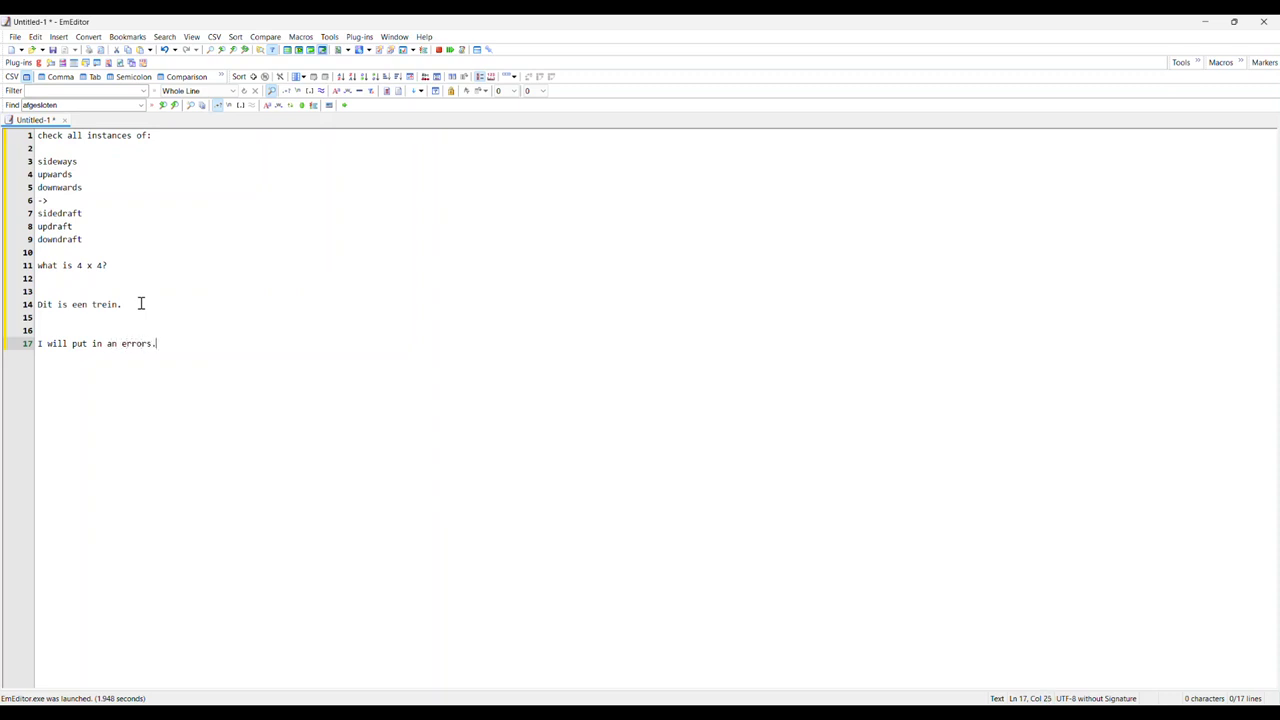
key("shift+Home")
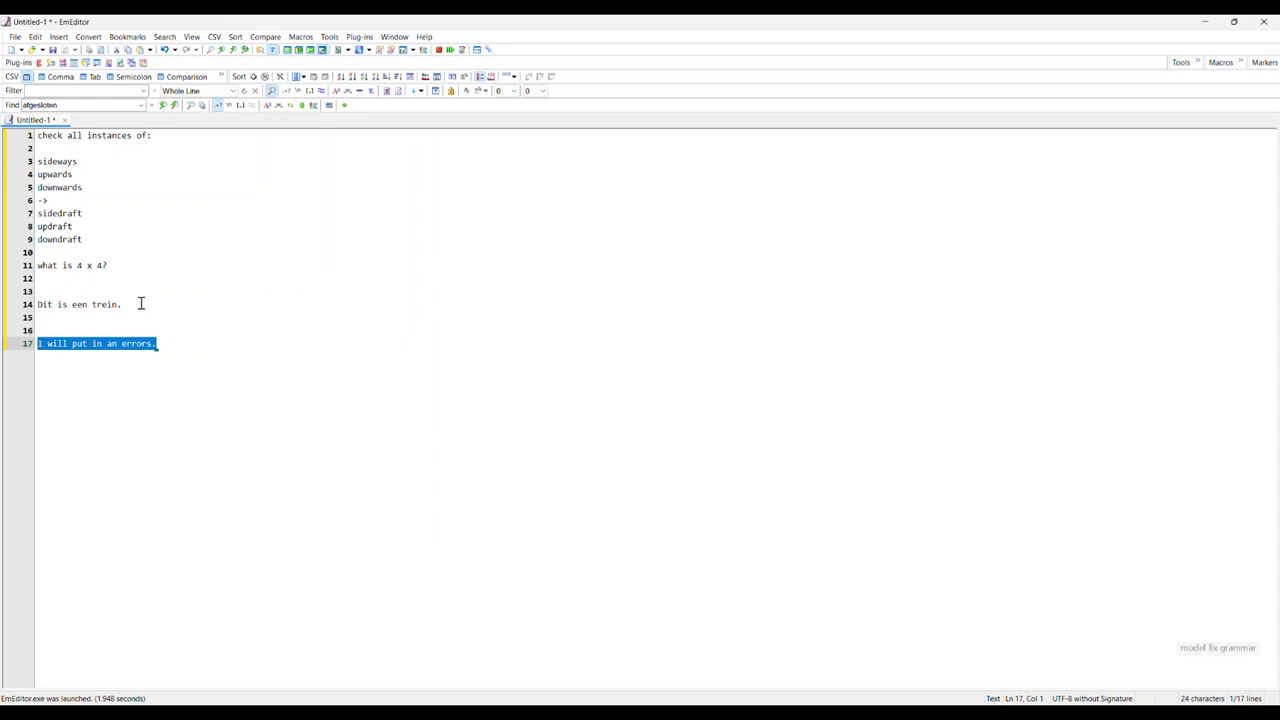
type("I will point out any errors.")
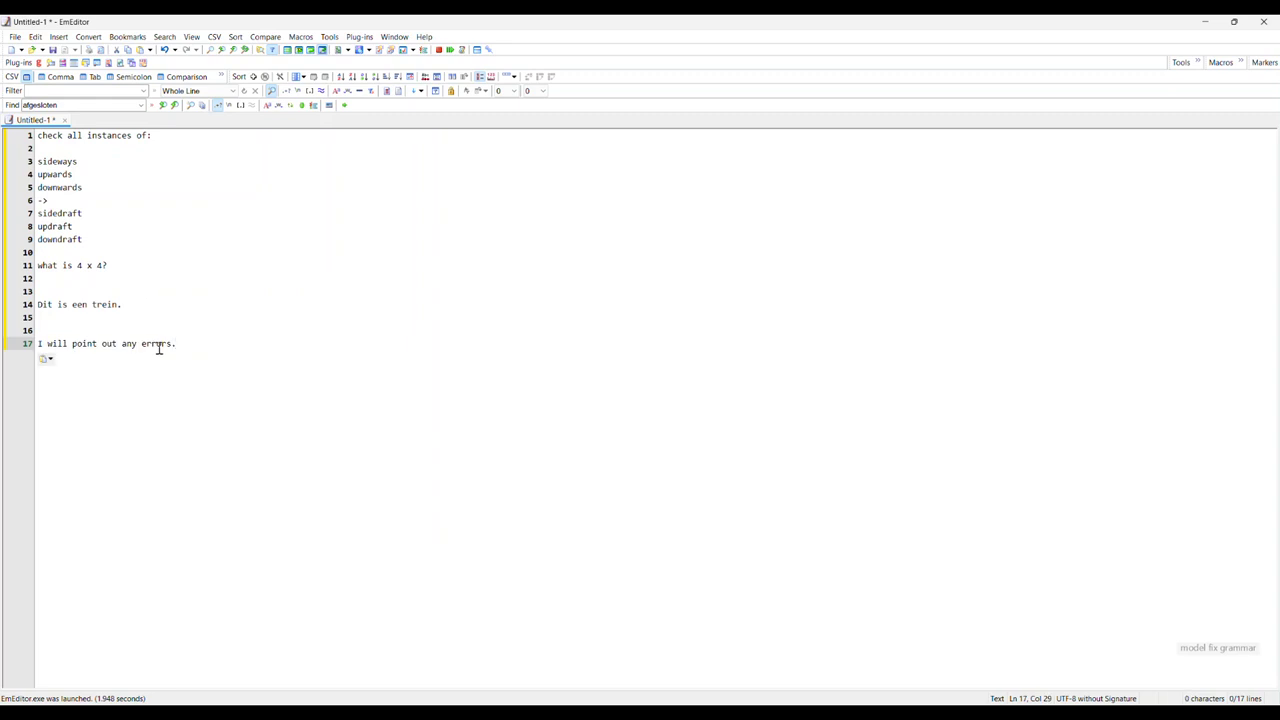
type(".'")
key("ctrl+f")
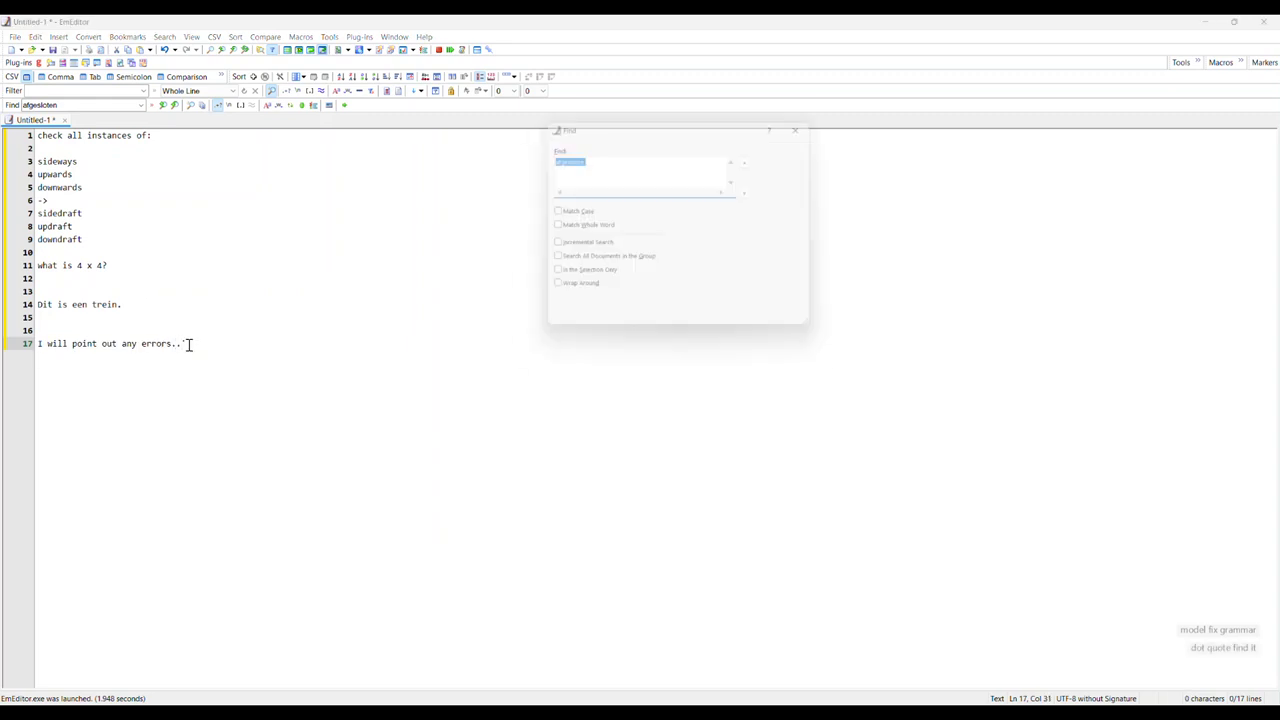
Close the Find dialog and dismiss the Beijer.bot menu without choosing anything.
type("pit")
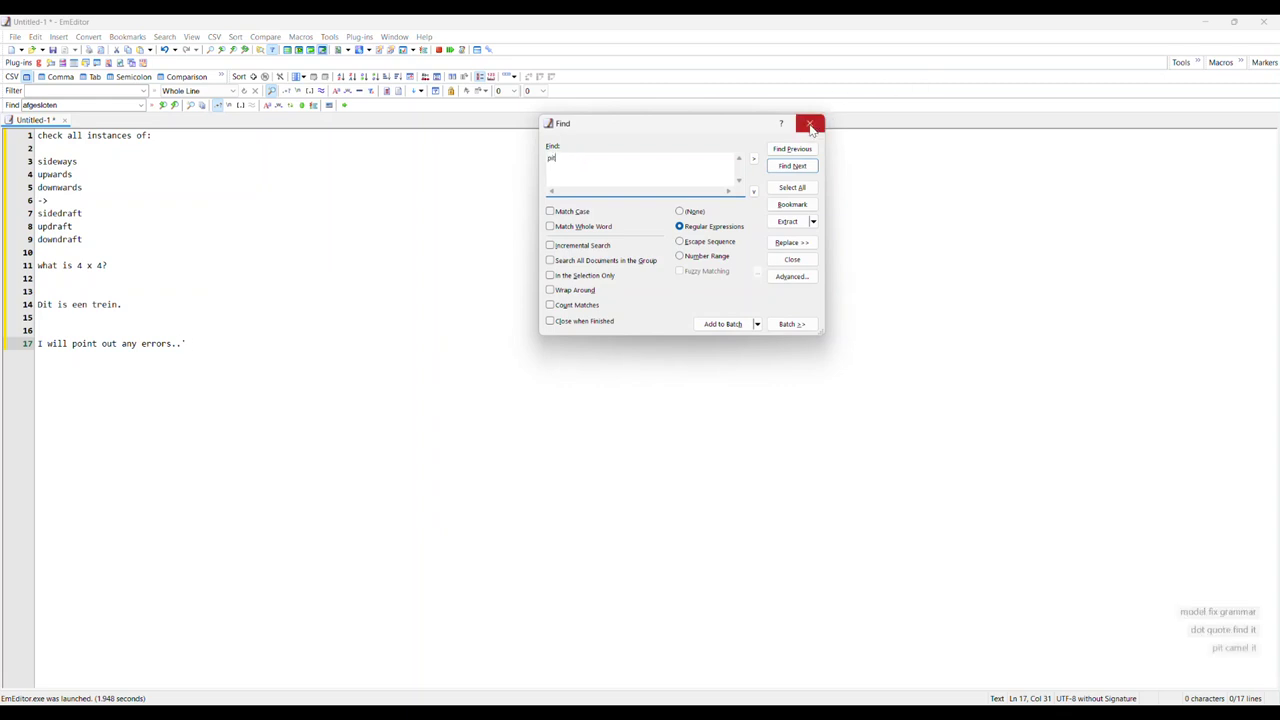
left_click(810, 123)
key("ctrl+alt+b")
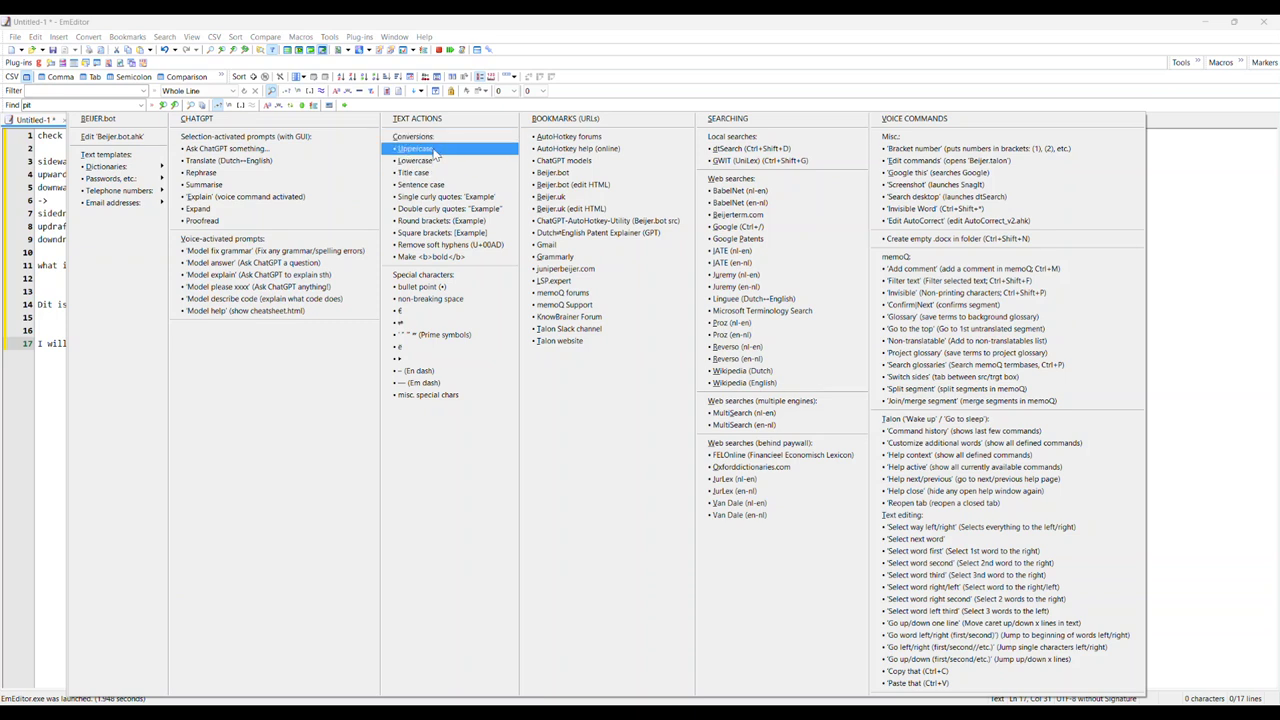
left_click(55, 378)
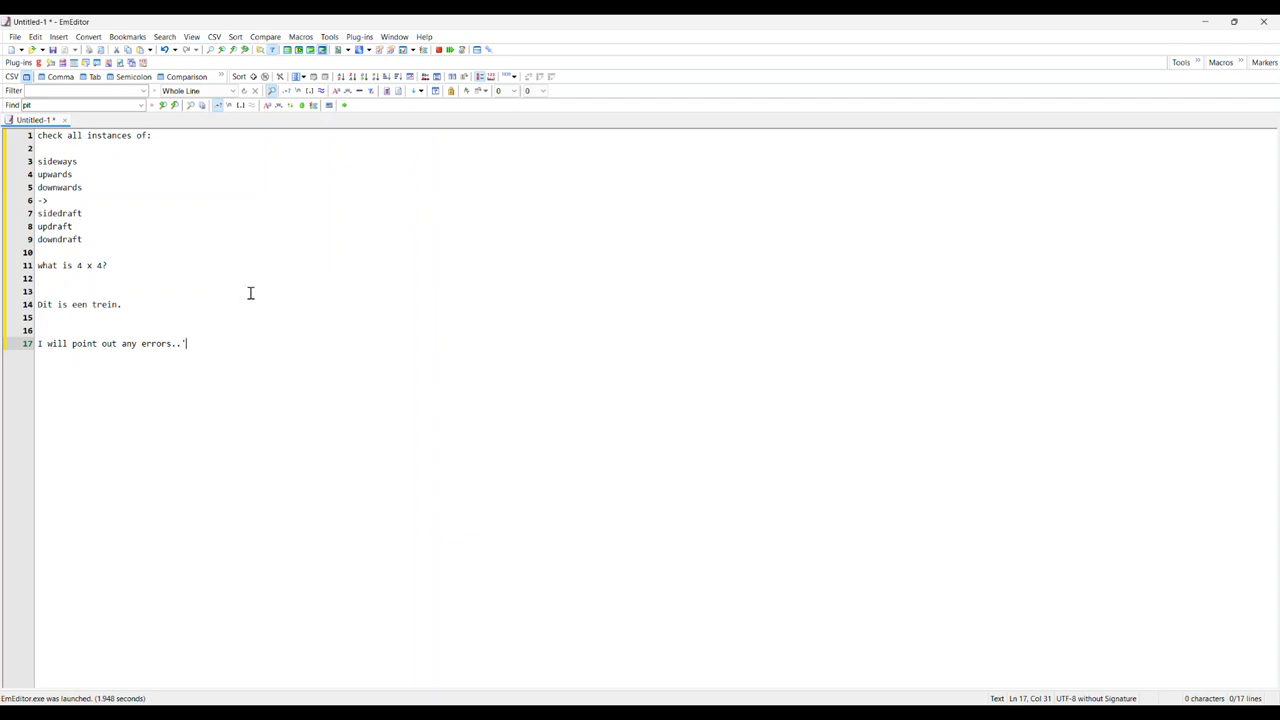
Select line 17's sentence without its trailing dots and convert it to lowercase.
key("Return")
key("Return")
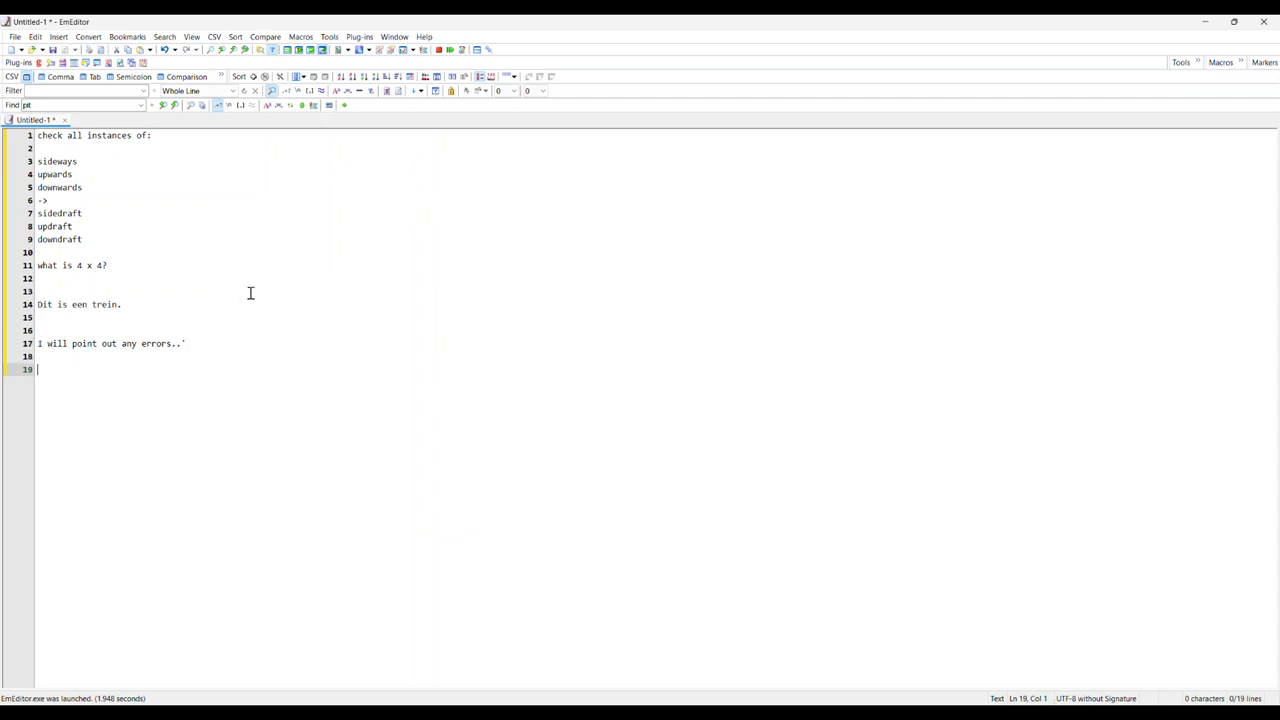
key("Up")
key("Up")
key("shift+End")
key("shift+Left")
key("shift+Left")
key("shift+Left")
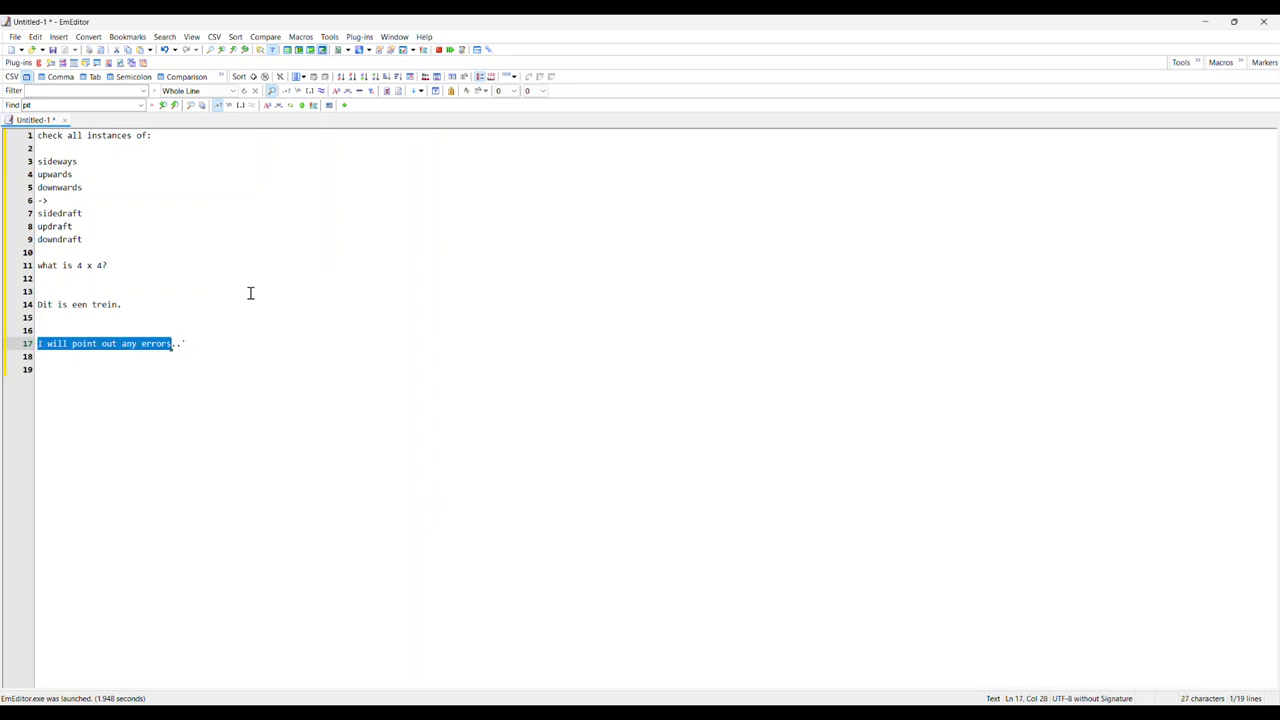
key("ctrl+alt+b")
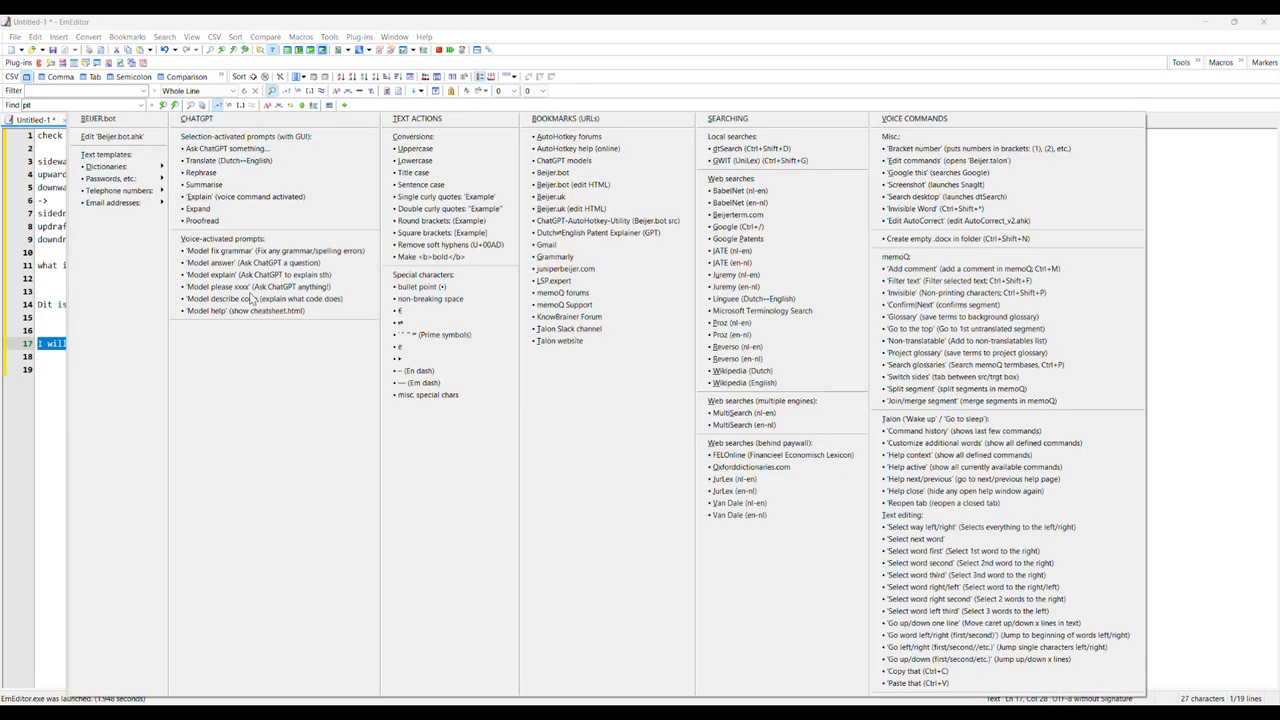
left_click(434, 161)
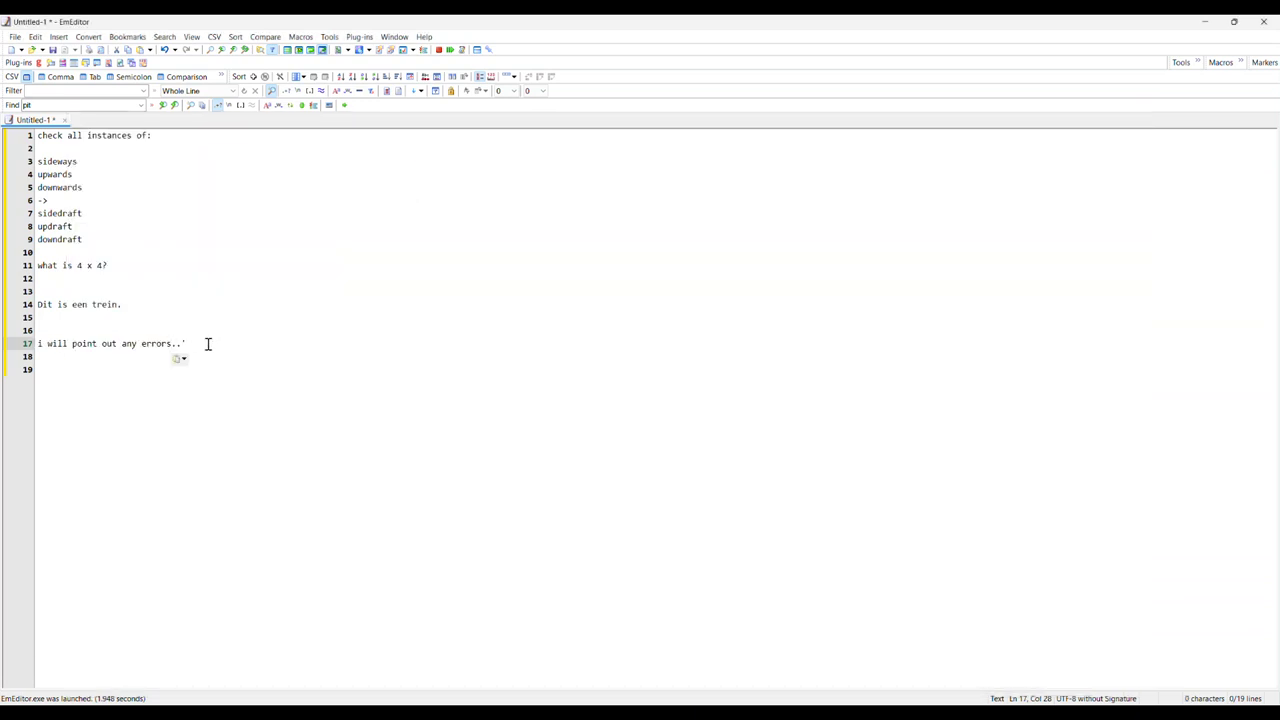
Reselect the sentence and convert it to uppercase: 'I WILL POINT OUT ANY ERRORS..'.
left_click_drag(204, 344, 38, 349)
key("ctrl+alt+b")
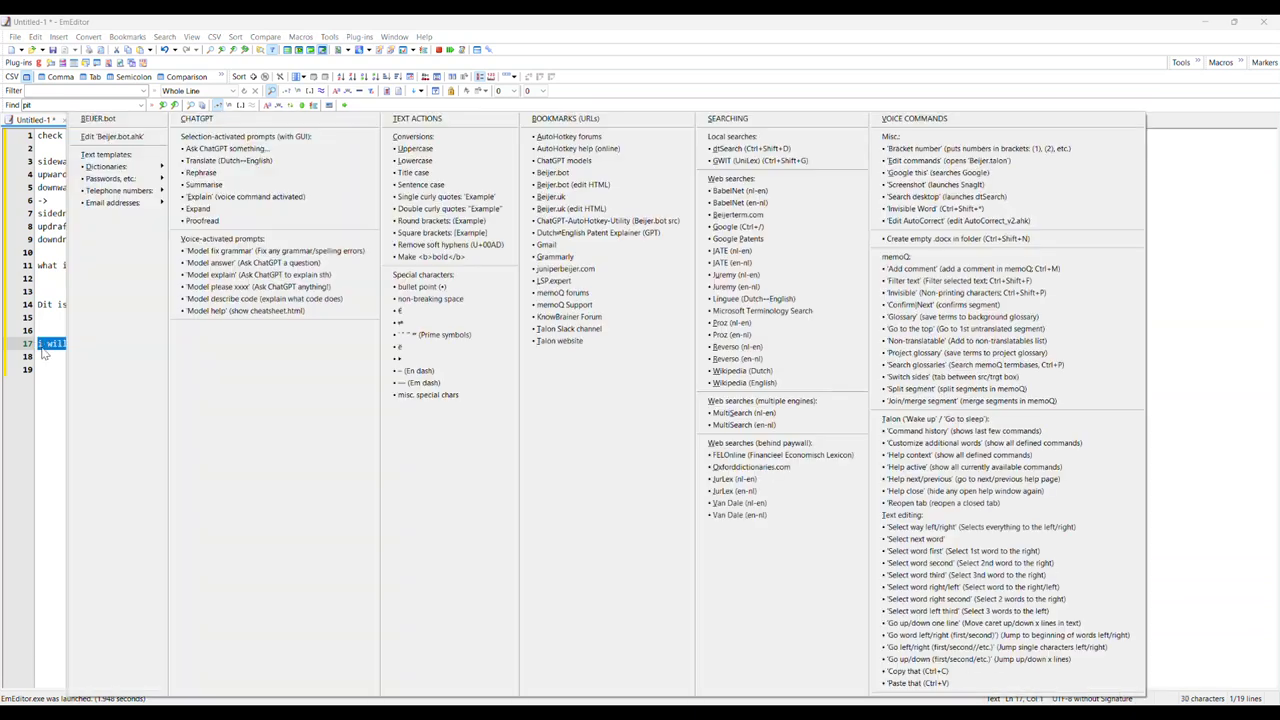
left_click(413, 148)
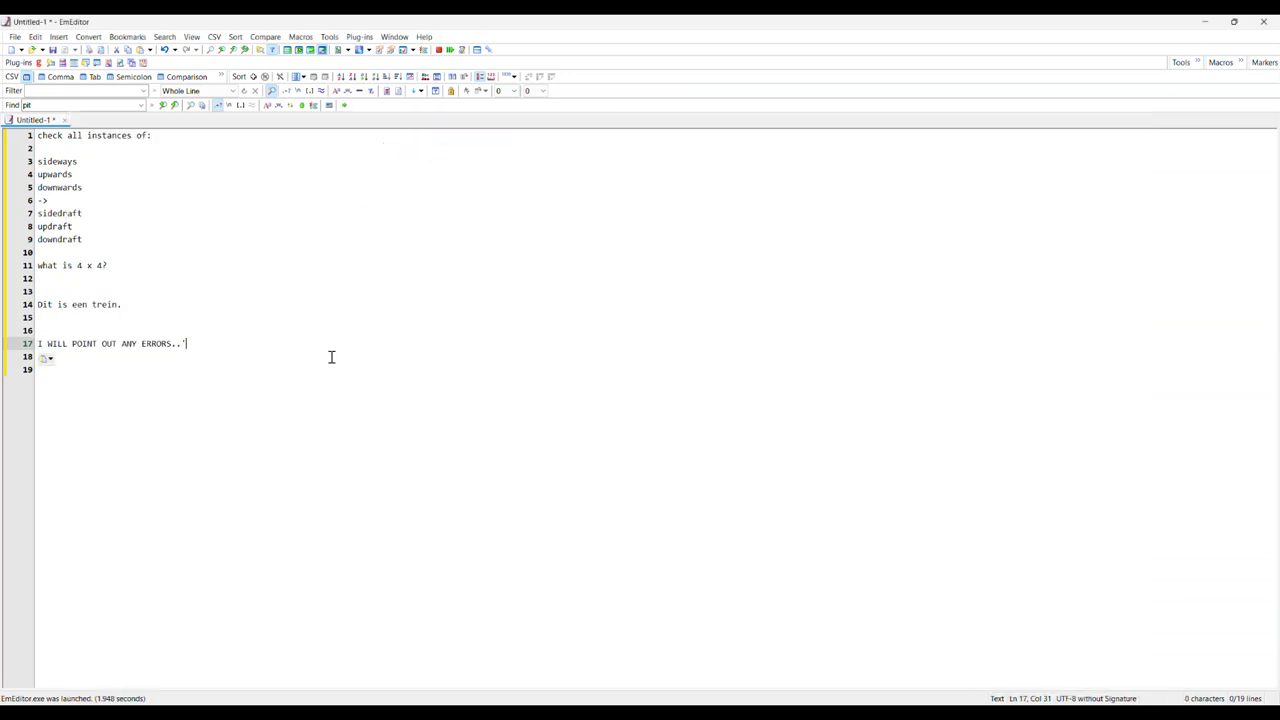
key("ctrl+alt+b")
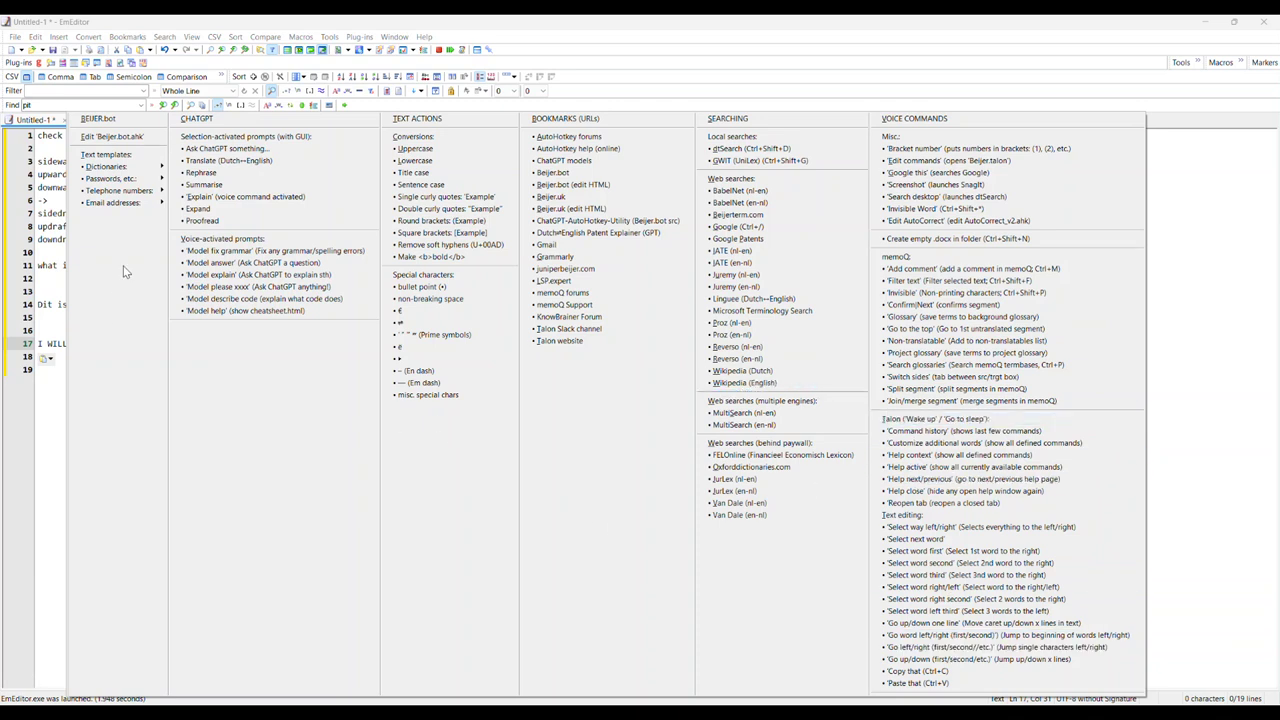
Look through the Beijer.bot menu, including its Email addresses submenu, then dismiss it.
mouse_move(138, 207)
left_click(73, 414)
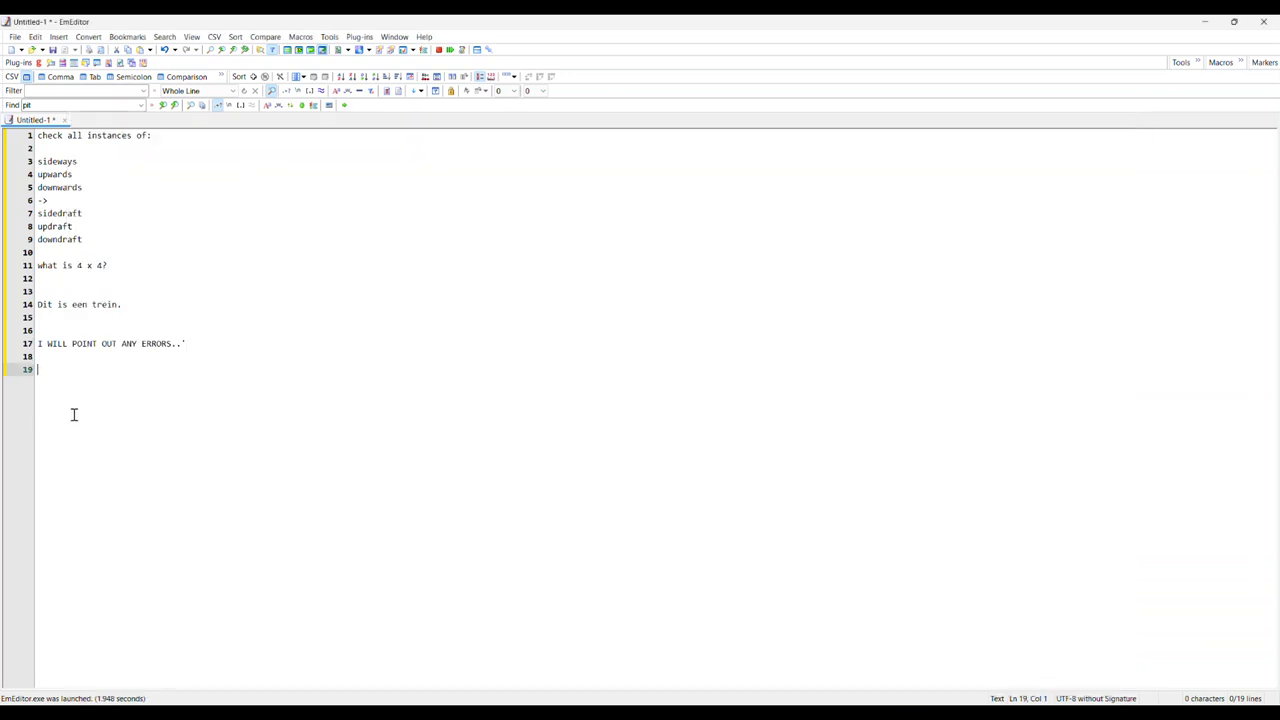
Look up 'trein' in IATE (en-nl), finding 75 entries including 'train', then return to EmEditor.
double_click(108, 306)
key("ctrl+alt+b")
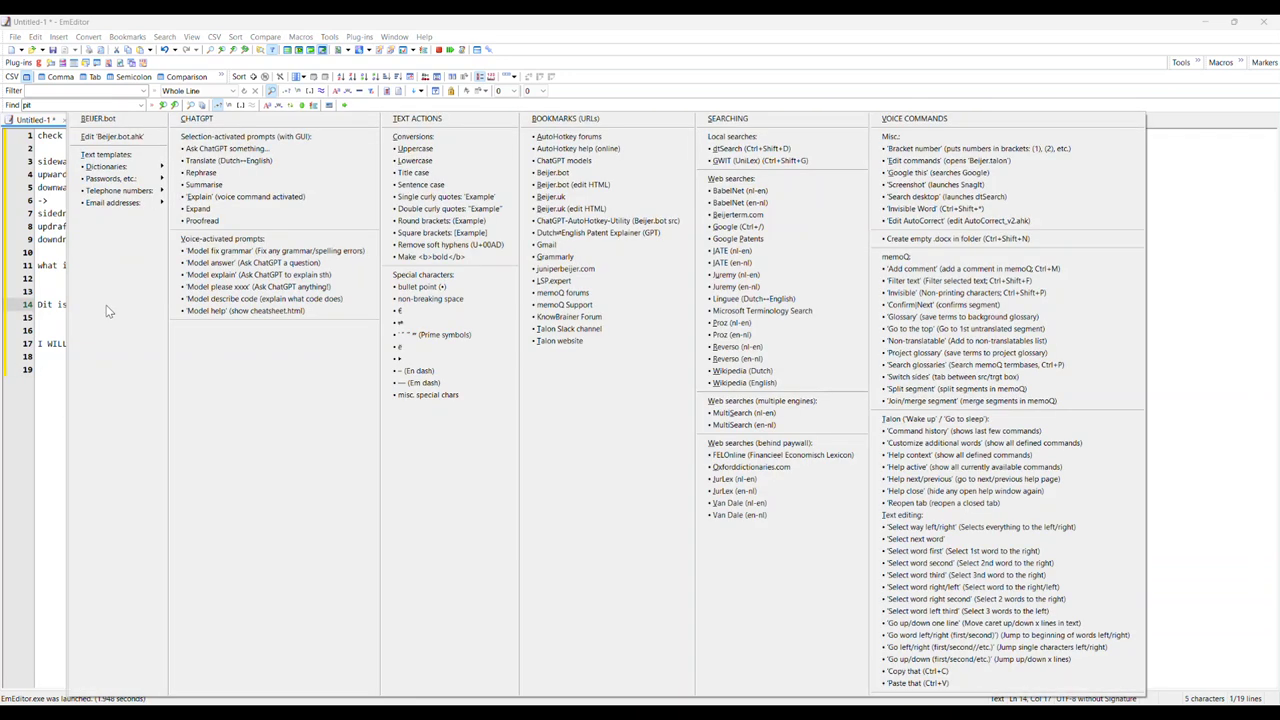
left_click(735, 262)
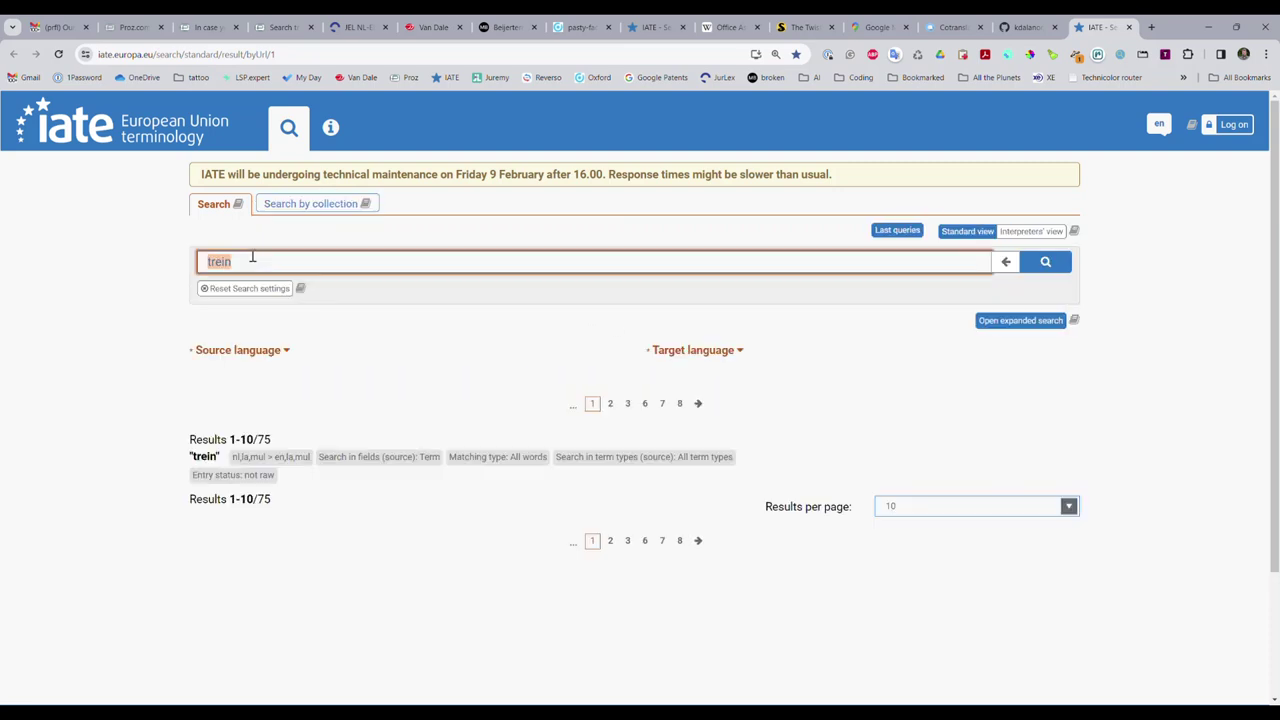
scroll(317, 380, "down", 2)
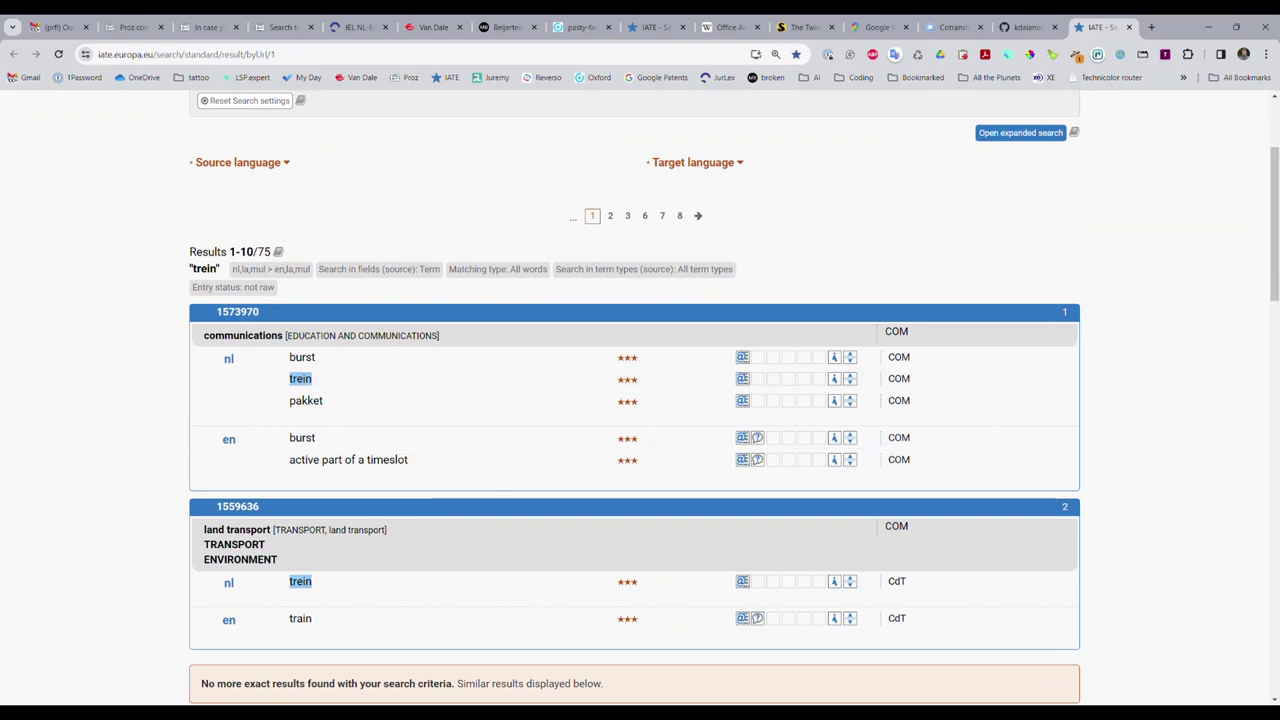
key("alt+Tab")
Select 'trein' and run the Beijer.bot menu's SEARCHING > Juremy (nl-en) lookup on it.
left_click_drag(91, 306, 117, 307)
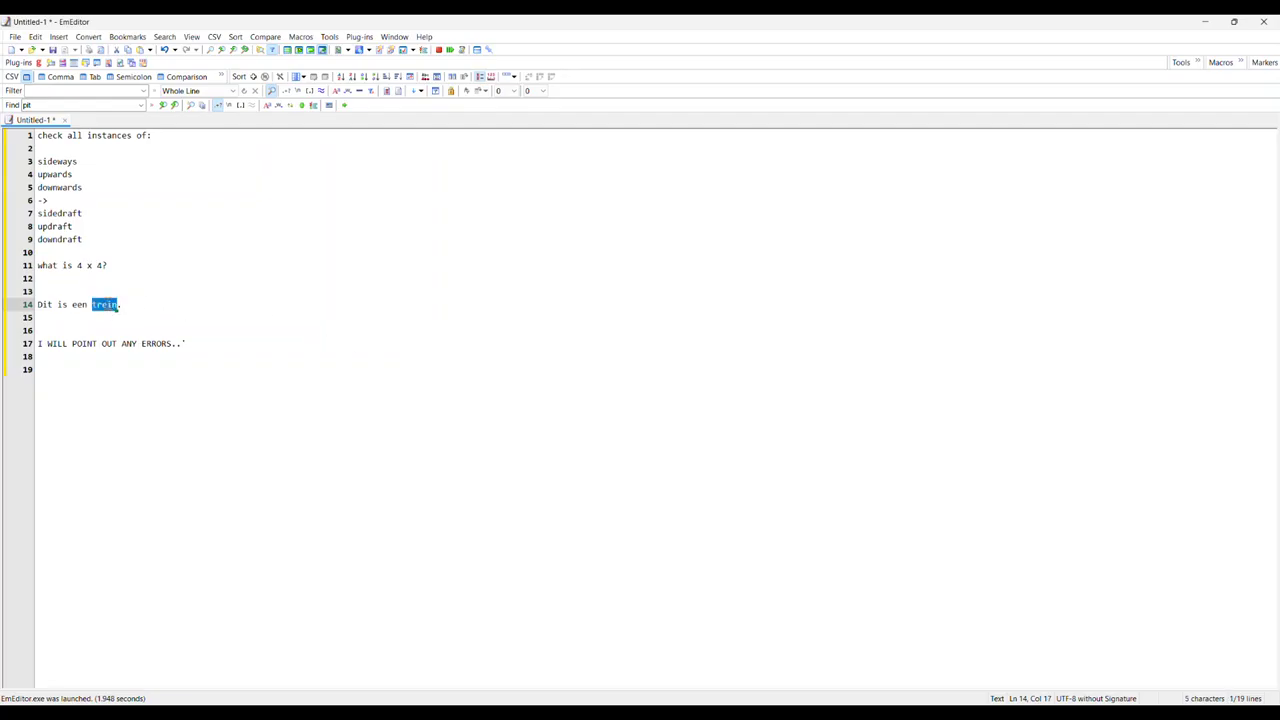
key("ctrl+alt+shift+b")
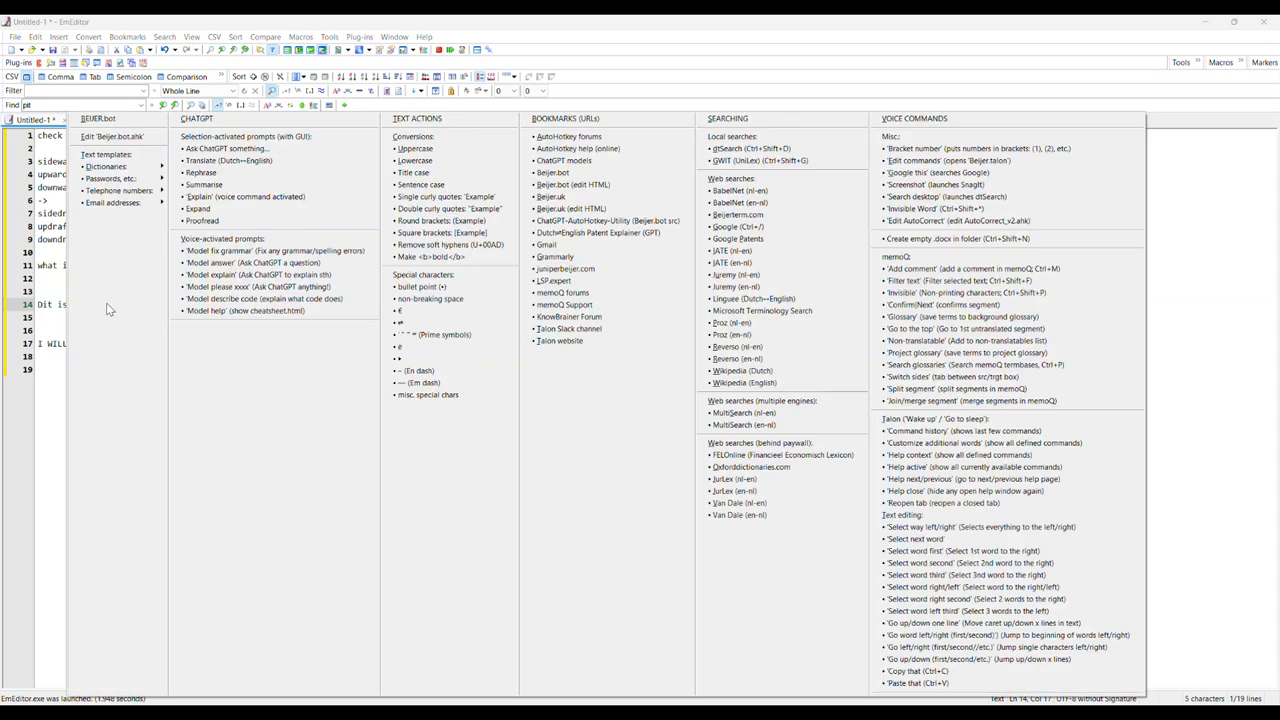
key("Right")
key("Right")
key("Down")
key("Right")
key("Right")
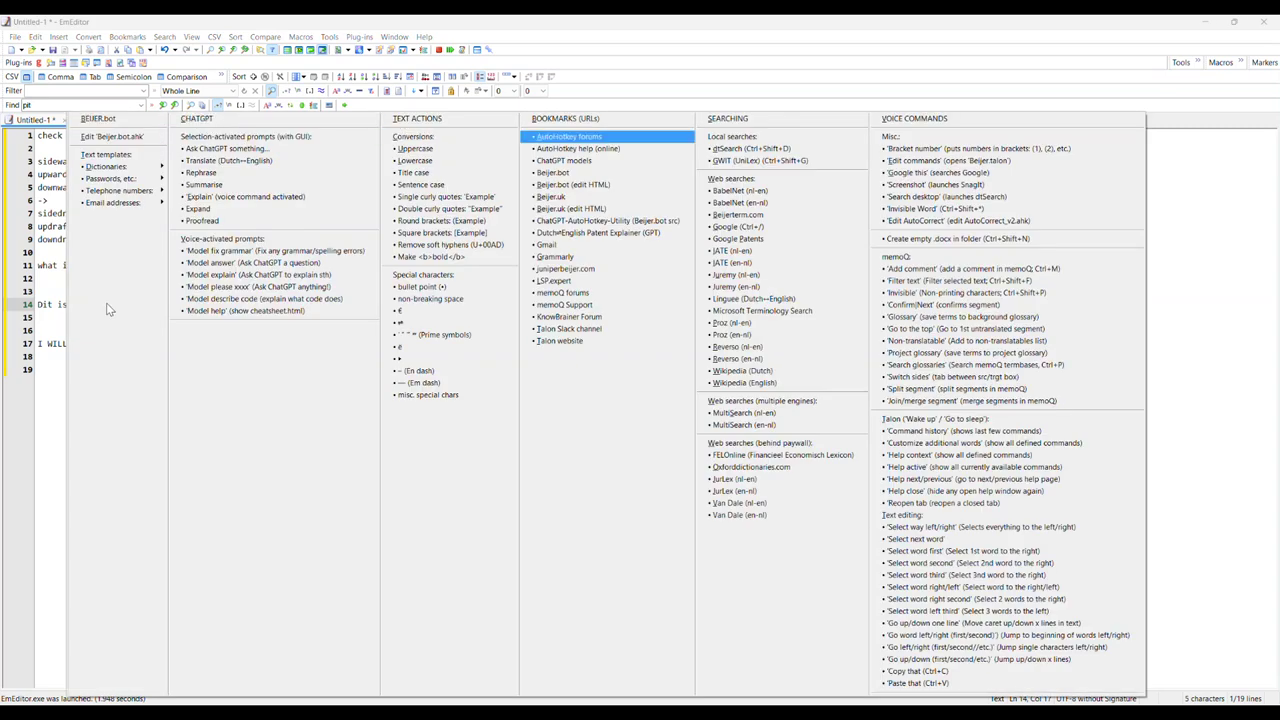
key("Right")
key("Down")
key("Down")
key("Down")
key("Down")
key("Down")
key("Down")
key("Down")
key("Down")
key("Down")
key("Down")
key("Down")
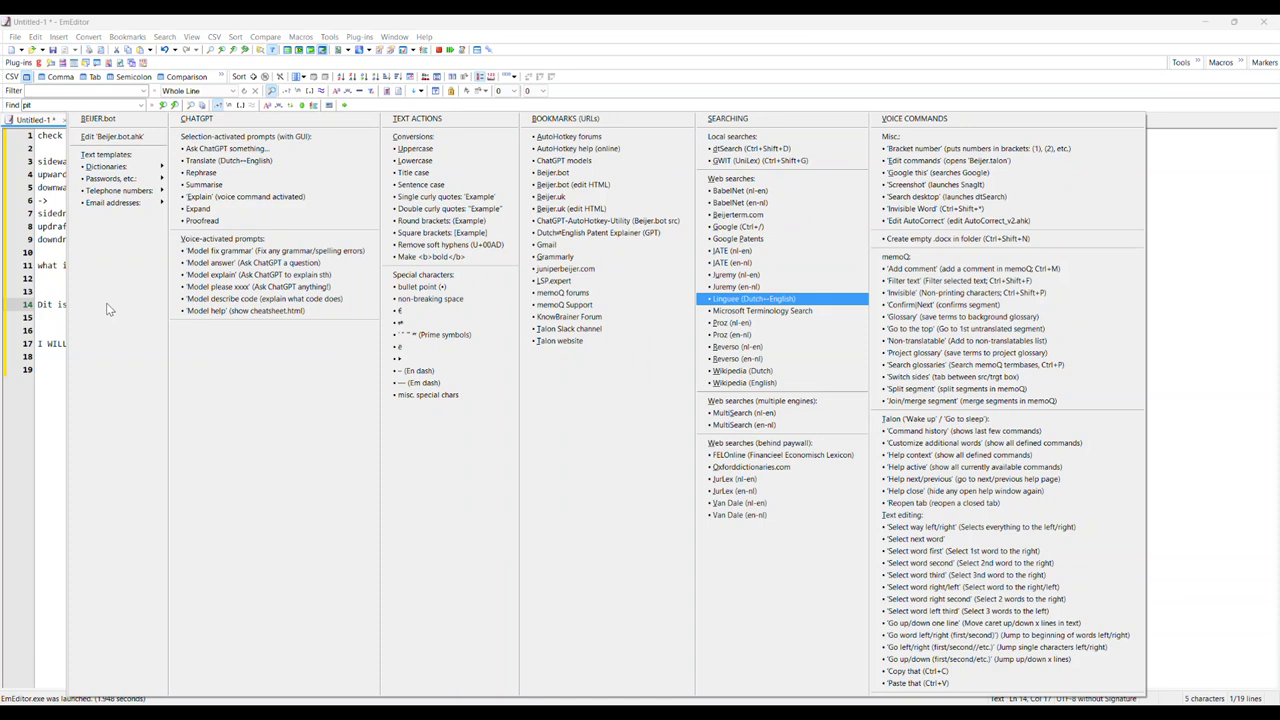
key("Up")
key("Up")
key("Return")
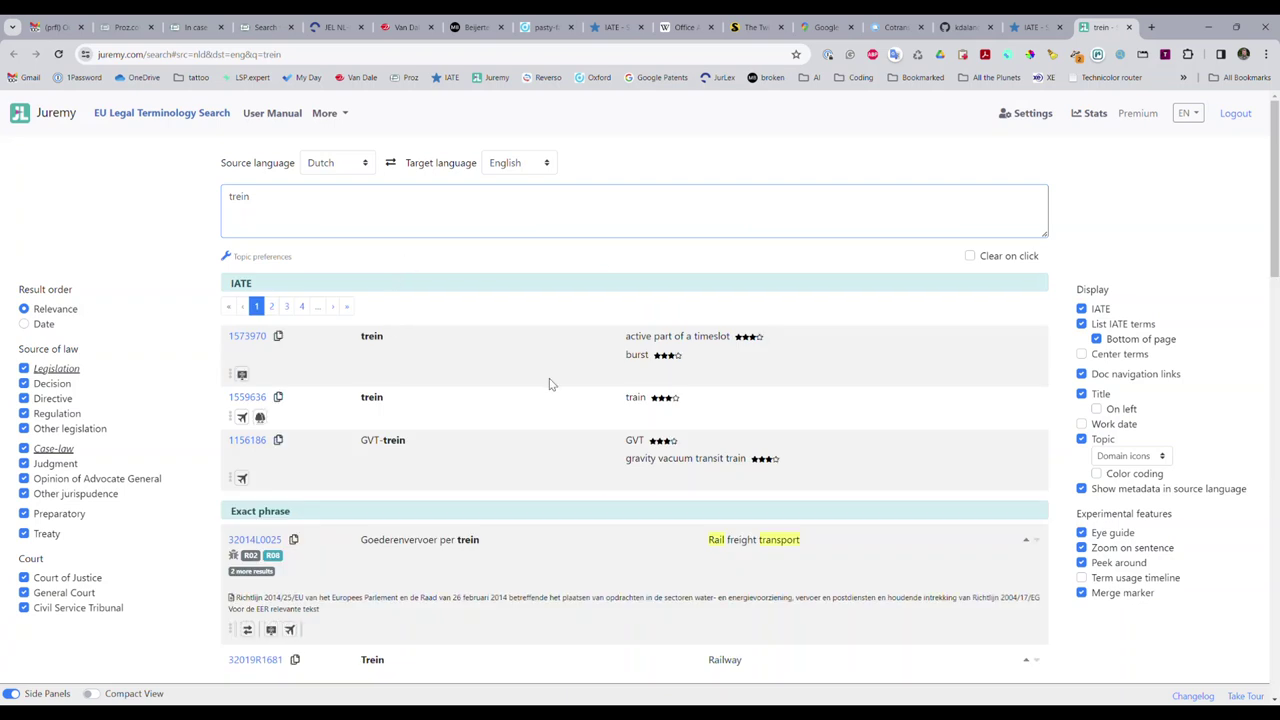
Dismiss the Beijer.bot menu and switch the browser to the CotranslatorAI Free homepage.
key("ctrl+alt+b")
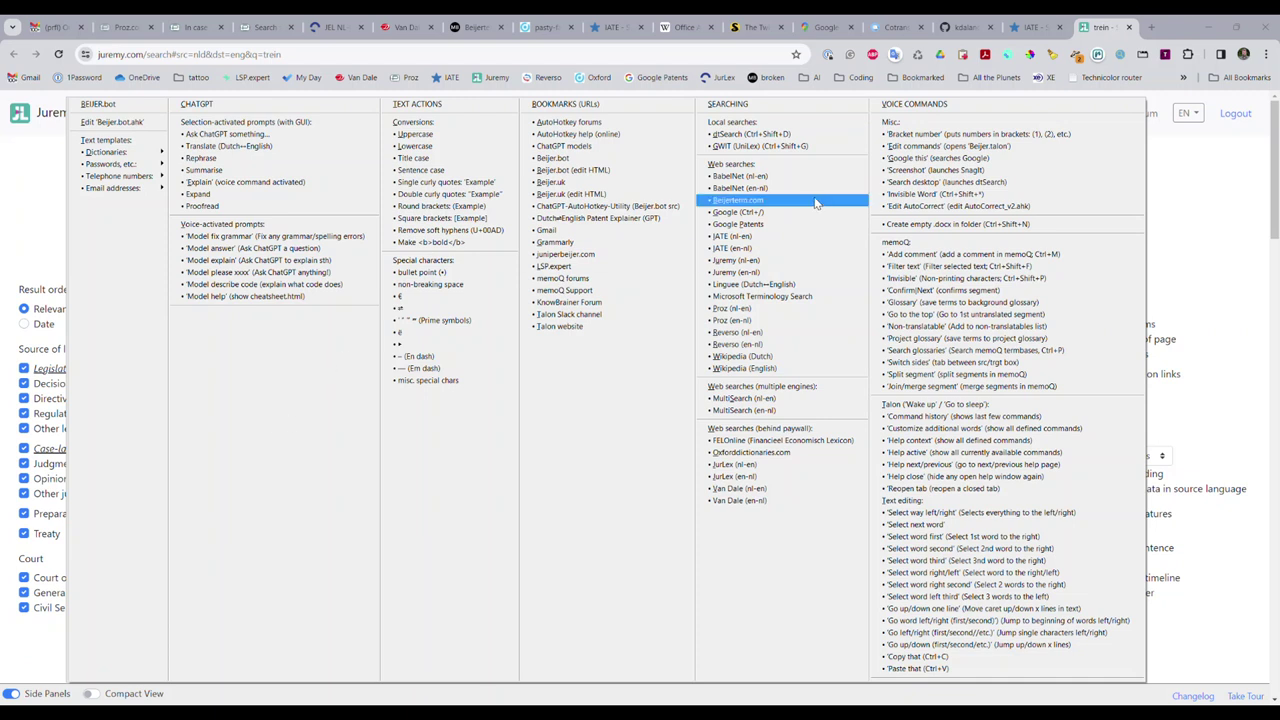
left_click(890, 30)
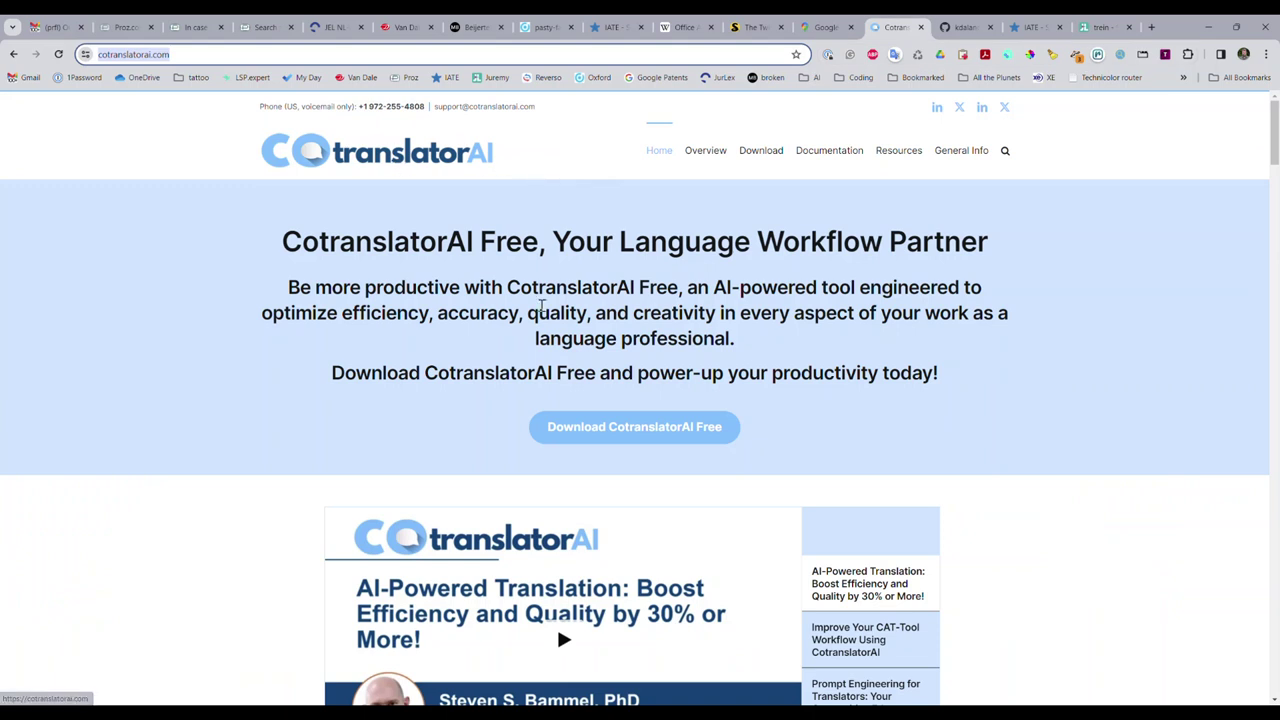
Look over the CotranslatorAI introduction, then edit 'Beijer.bot.ahk' from the Beijer.bot menu.
scroll(541, 305, "down", 5)
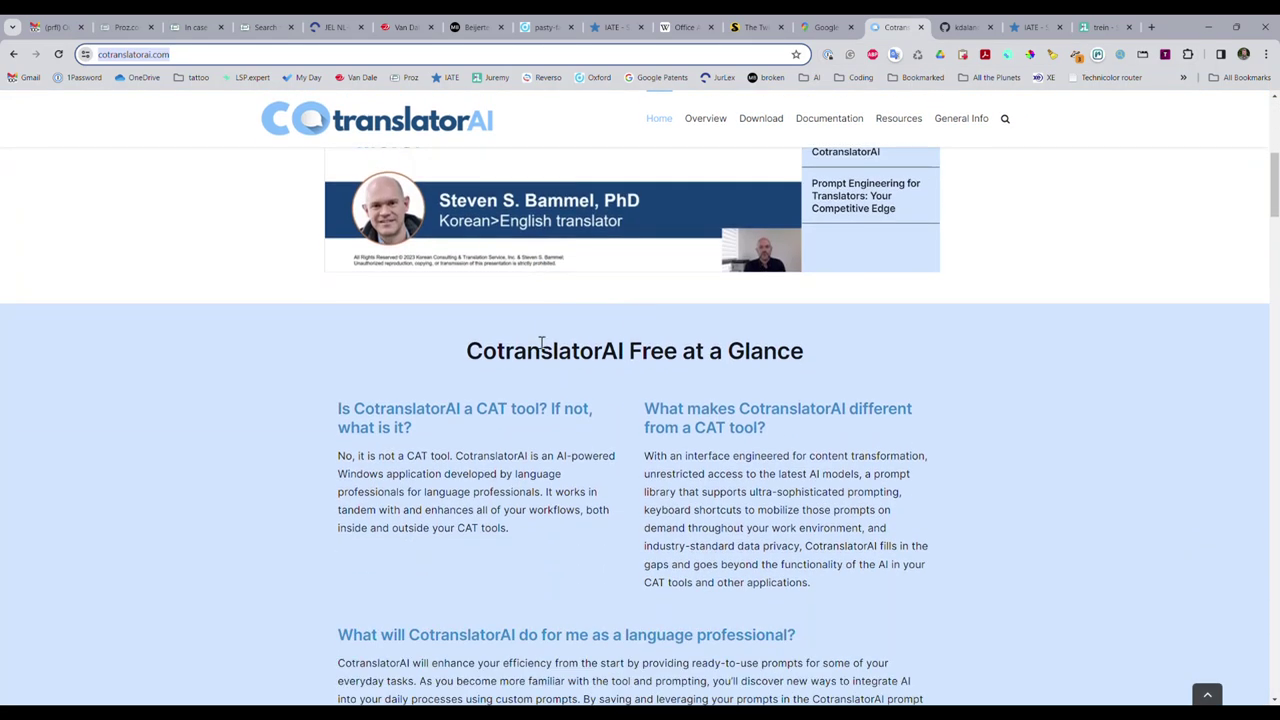
scroll(541, 316, "up", 1)
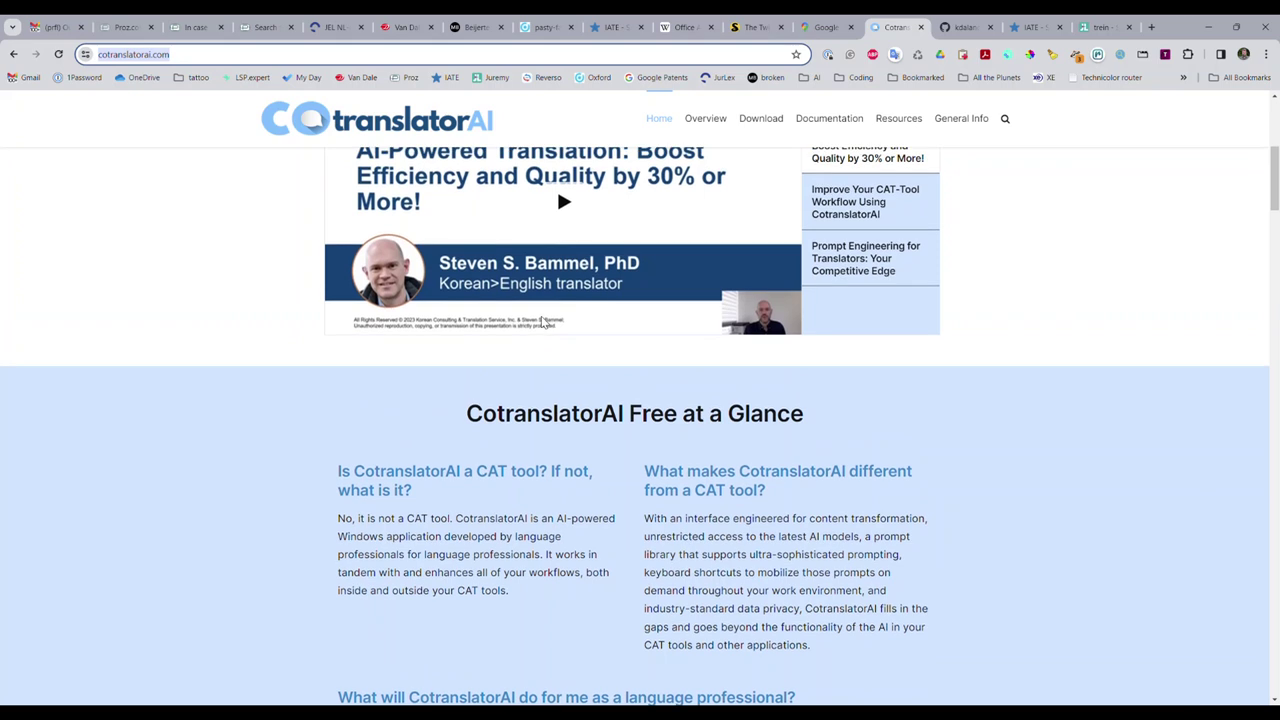
scroll(541, 322, "up", 1)
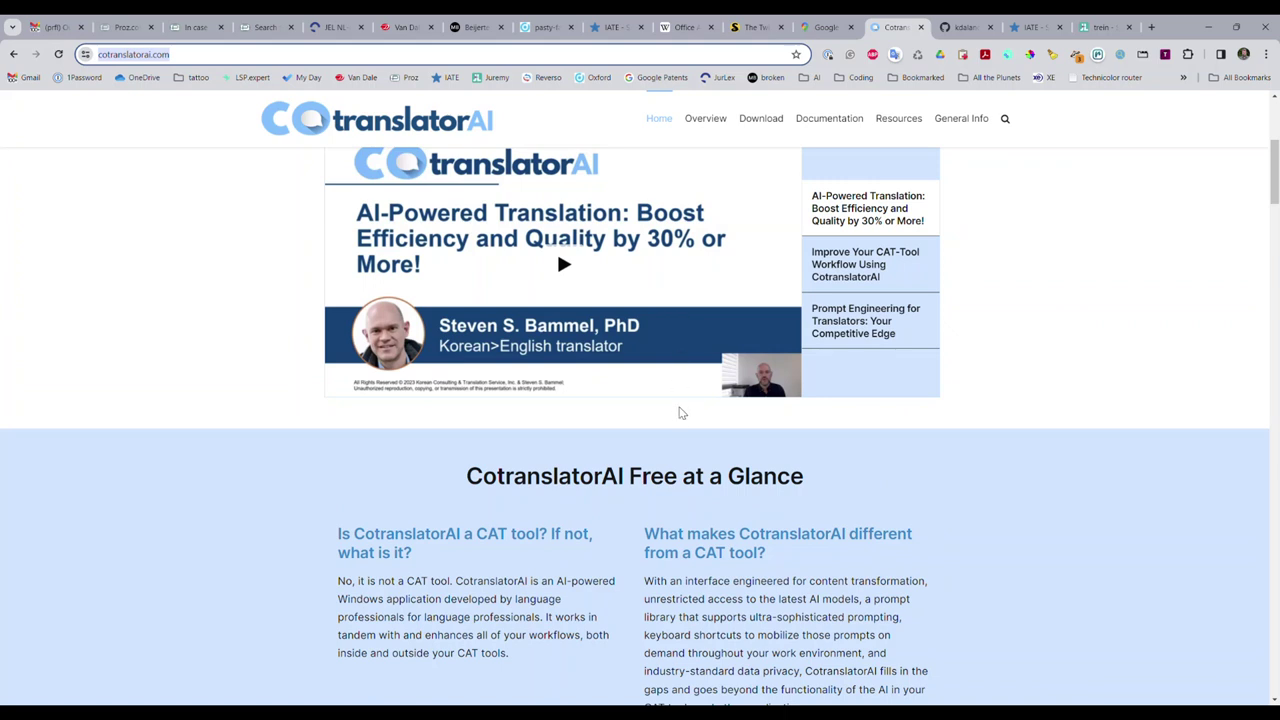
key("ctrl+alt+b")
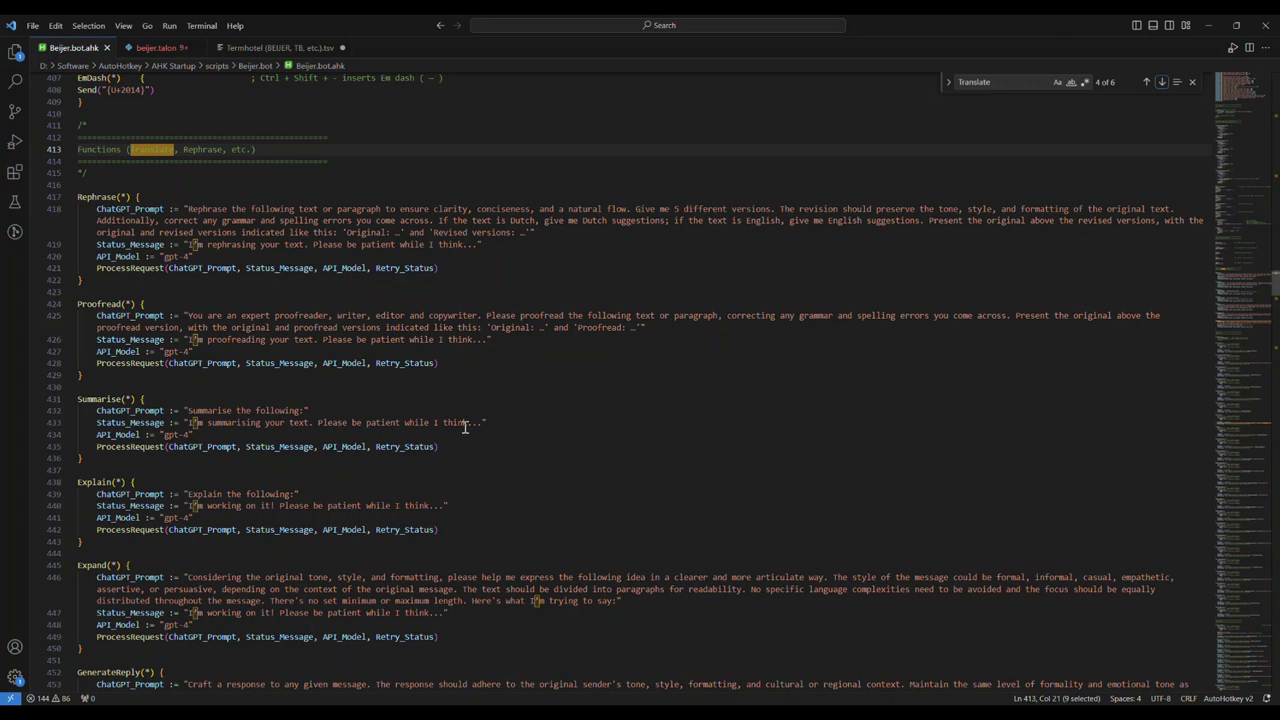
Inspect the curly-quote functions near line 340, add an n after line 343, then view beijer.talon.
scroll(755, 319, "up", 20)
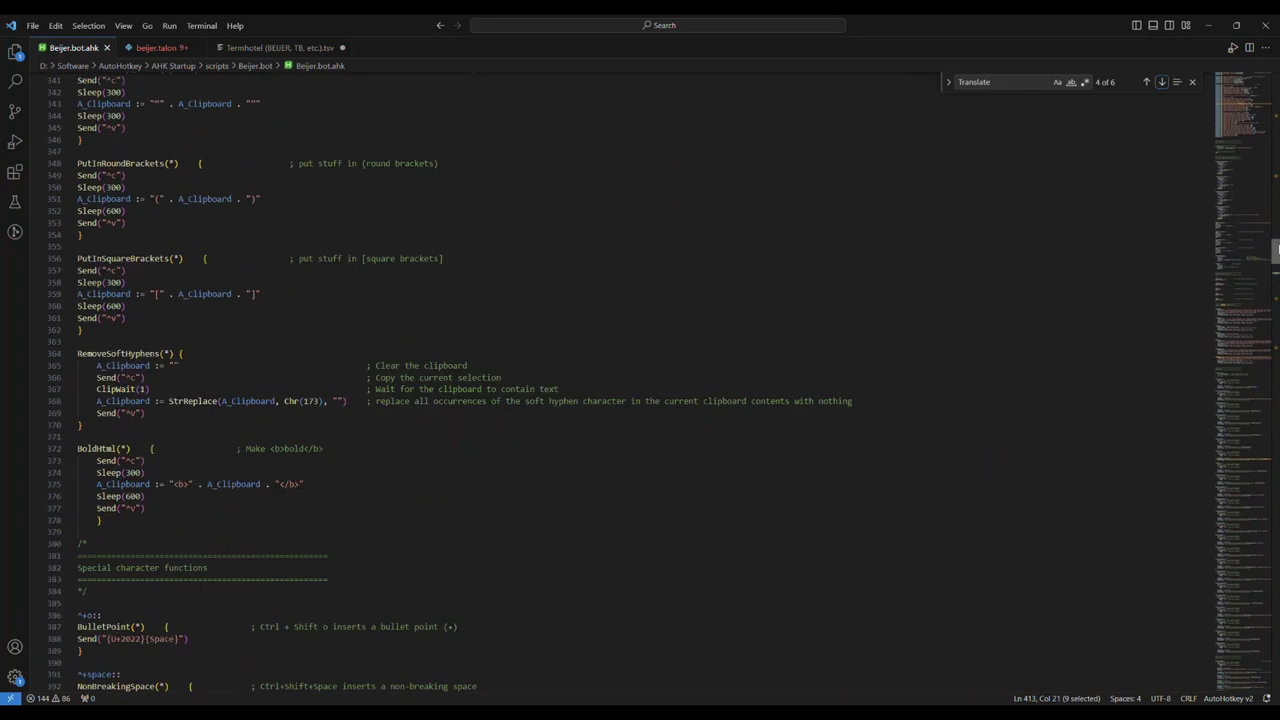
double_click(574, 313)
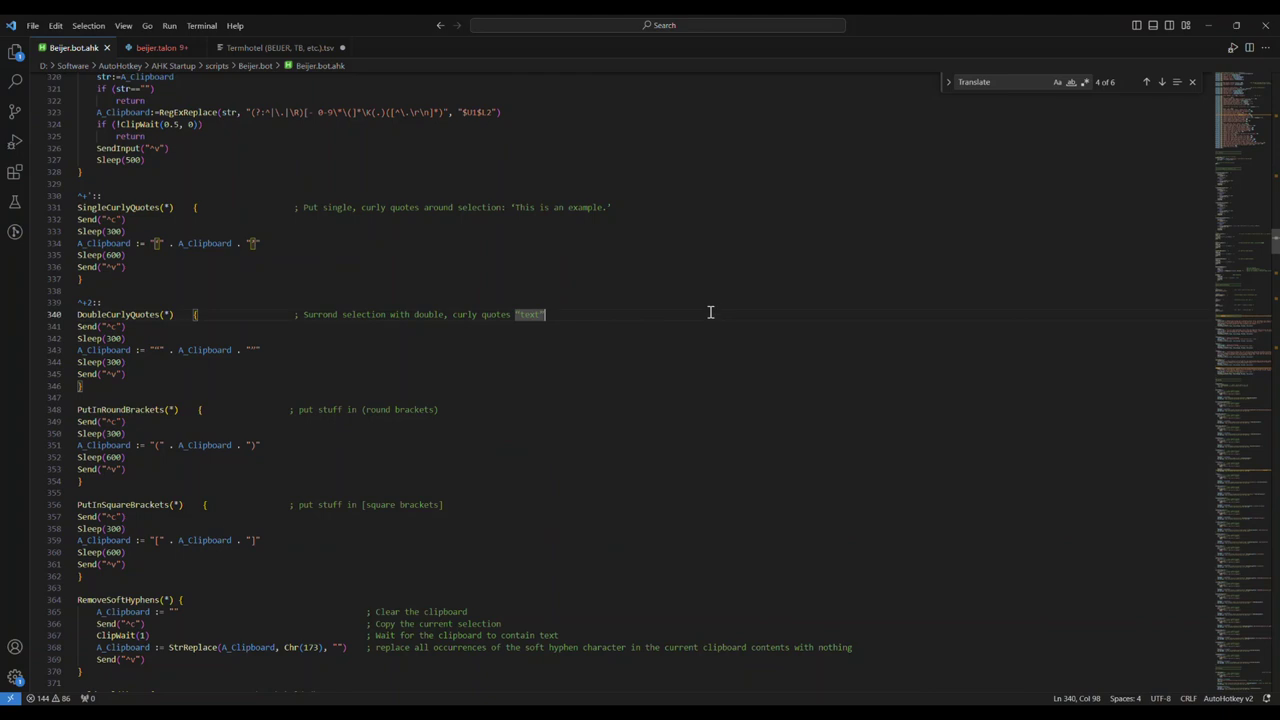
left_click(549, 347)
type("n")
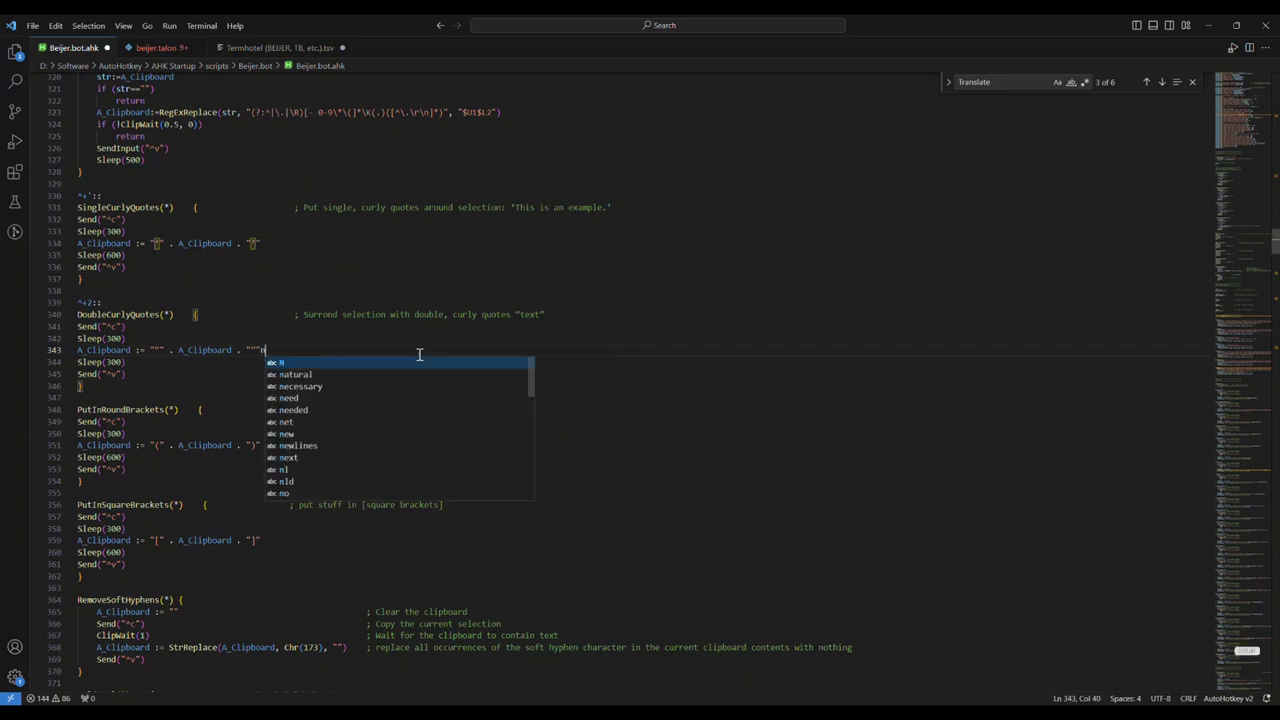
key("ctrl+Tab")
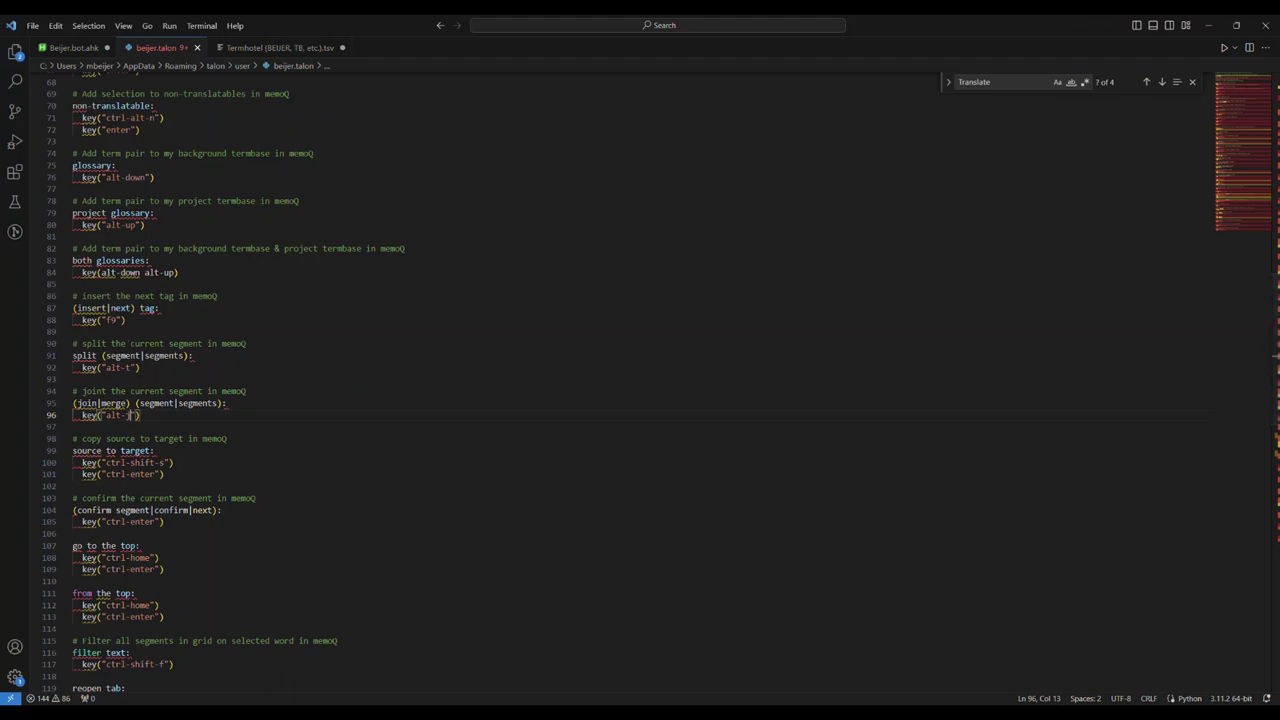
right_click(1105, 710)
Back in Beijer.bot.ahk, delete the stray n after the closing quotes on line 343.
mouse_move(1149, 628)
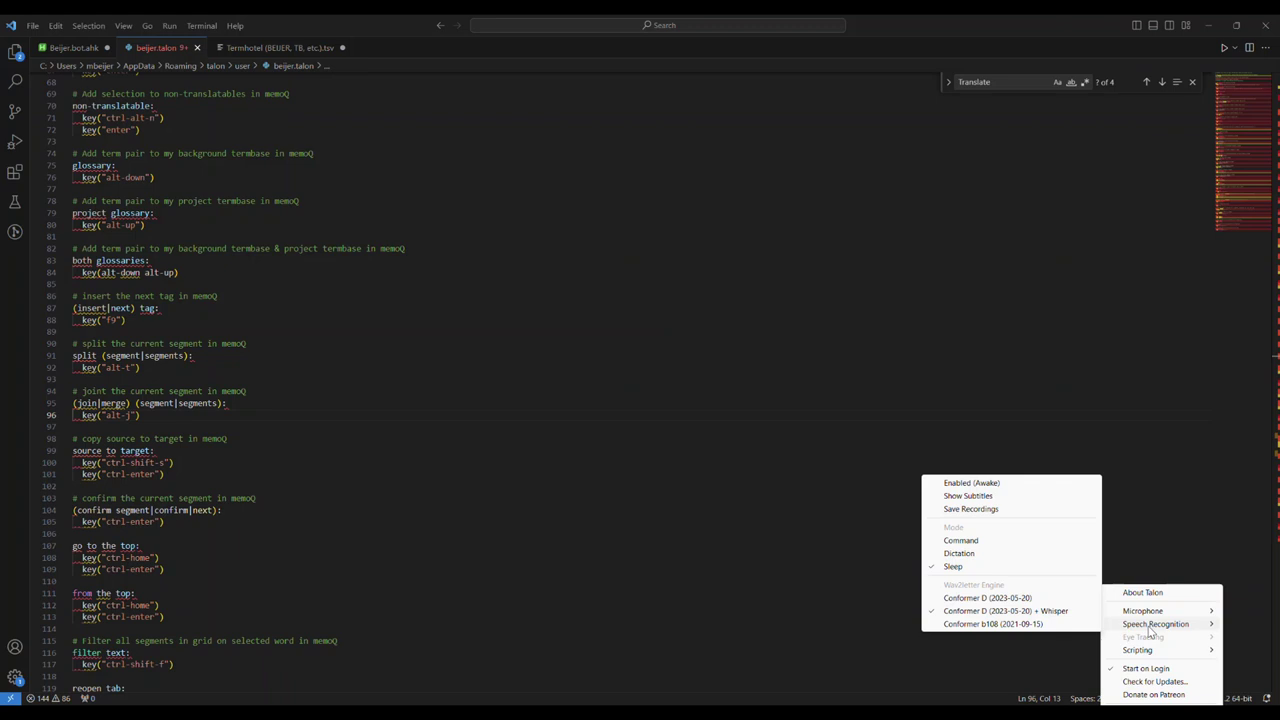
left_click(73, 47)
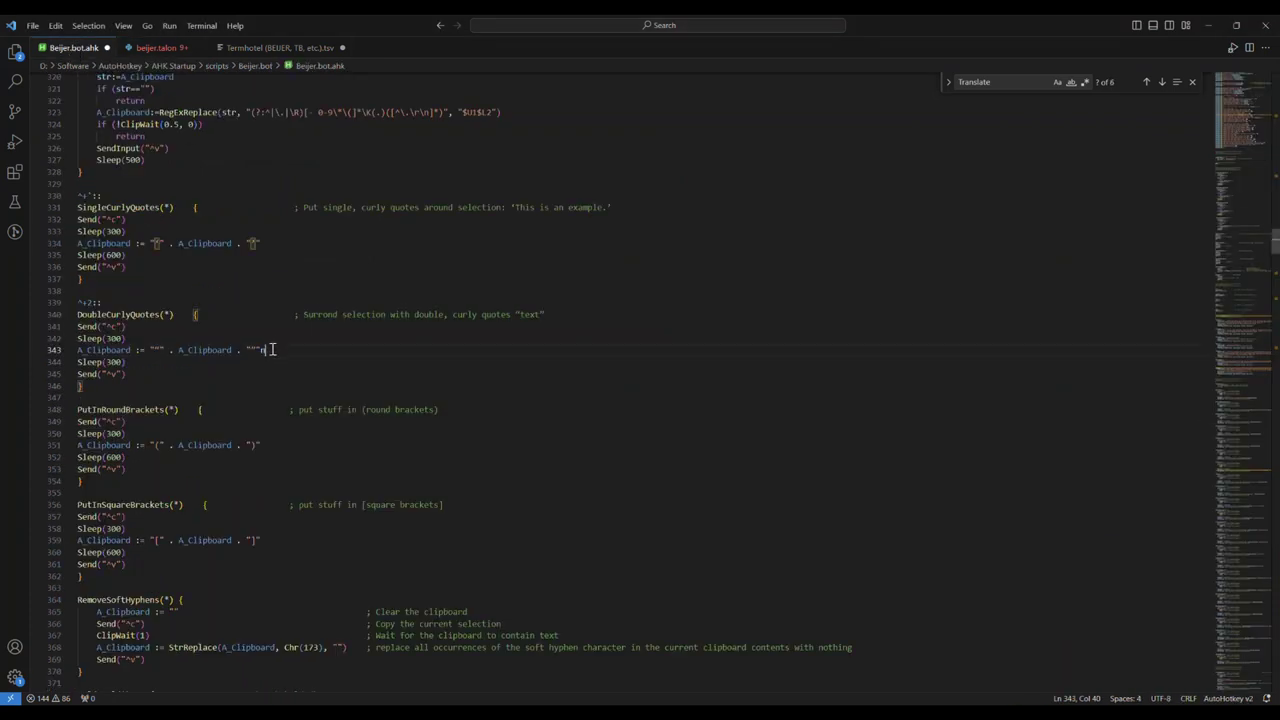
key("BackSpace")
left_click(166, 50)
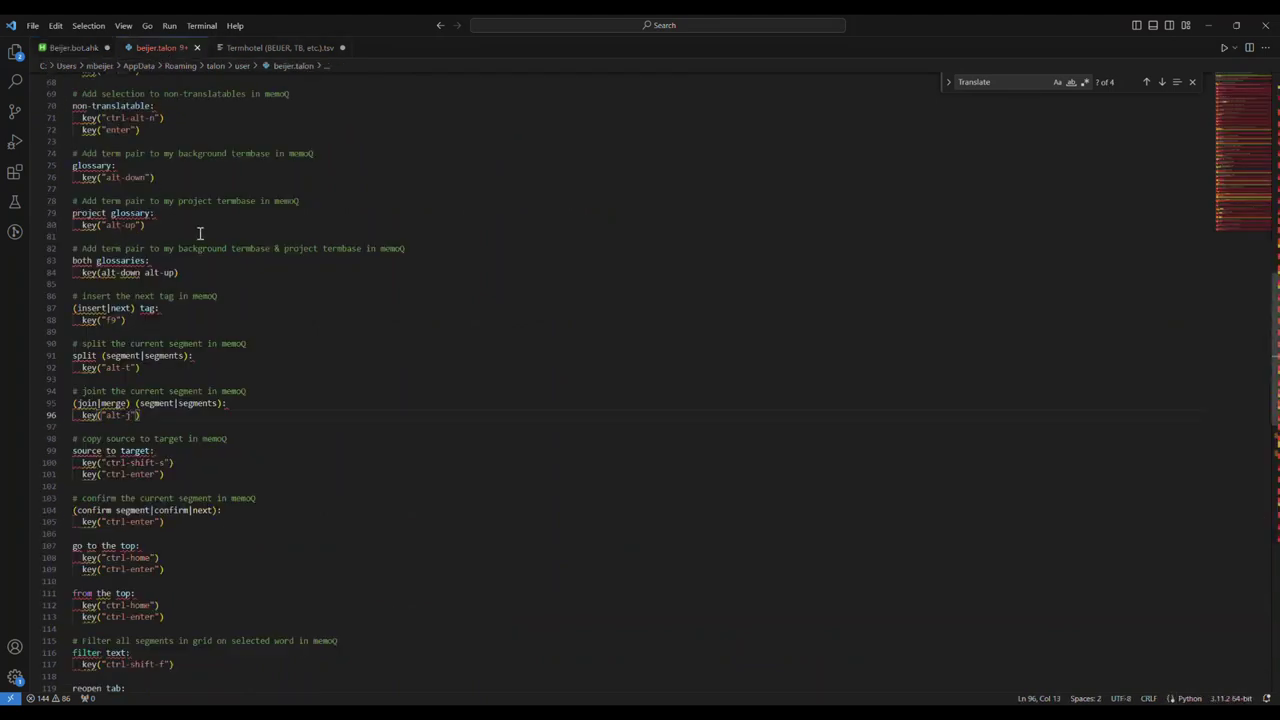
left_click(72, 52)
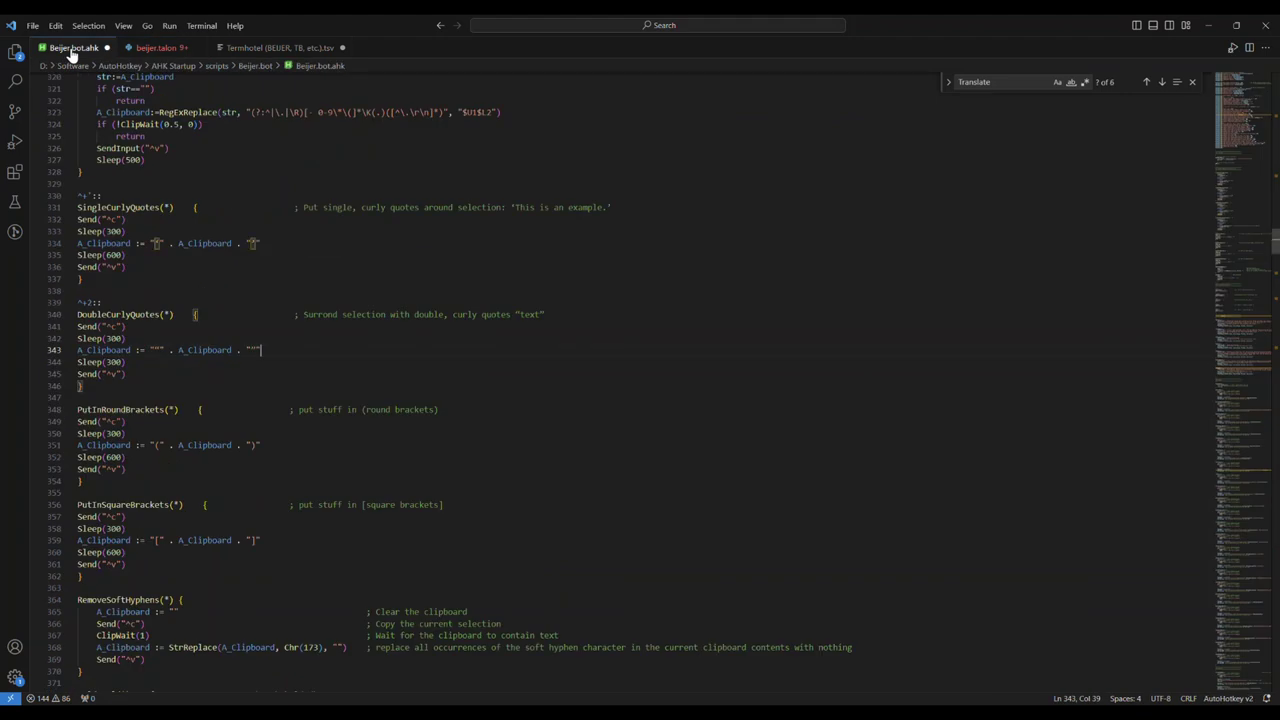
Scroll Beijer.bot.ahk to the MenuPopup.Add lines near line 90 and display the Beijer.bot menu.
left_click_drag(1274, 254, 1278, 130)
scroll(398, 350, "down", 2)
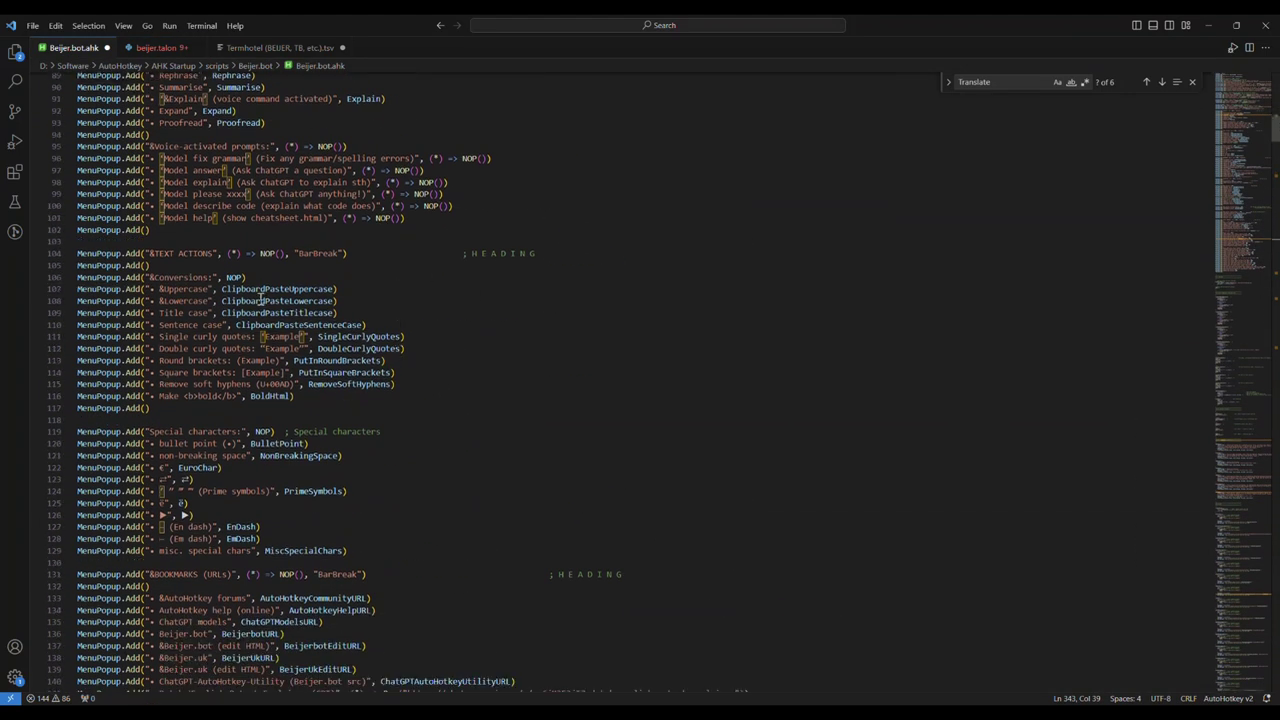
key("ctrl+alt+b")
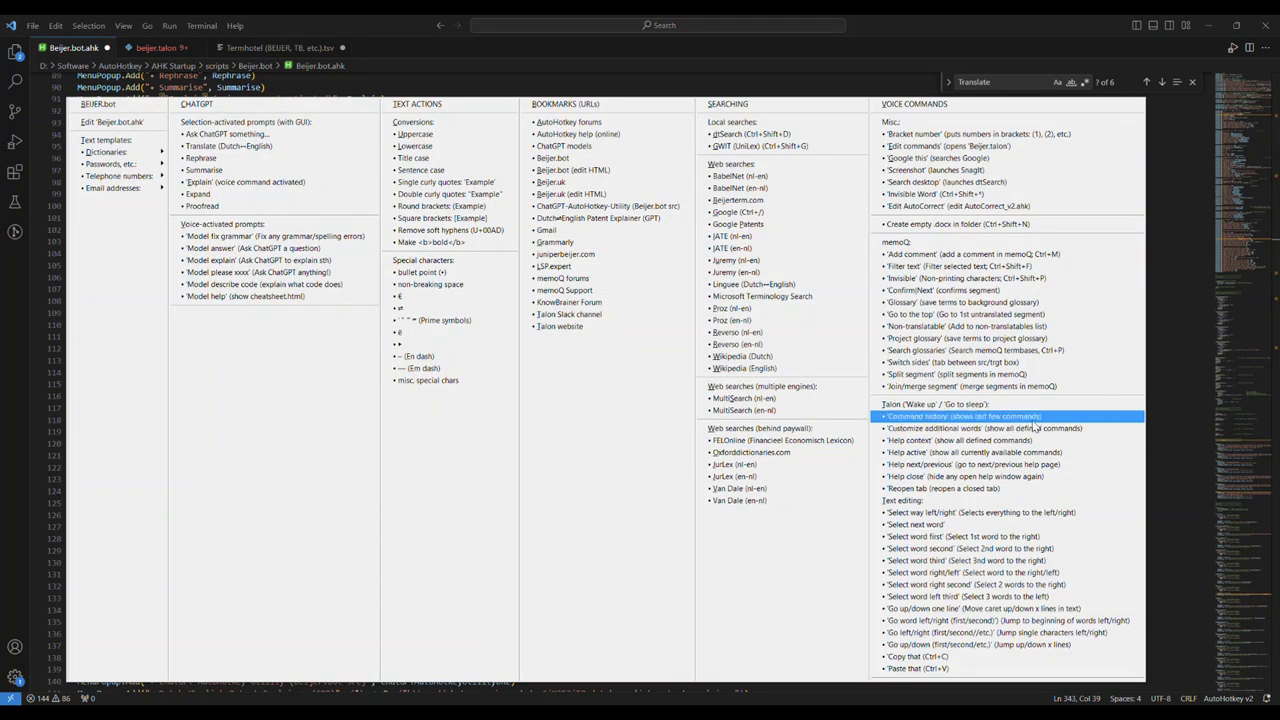